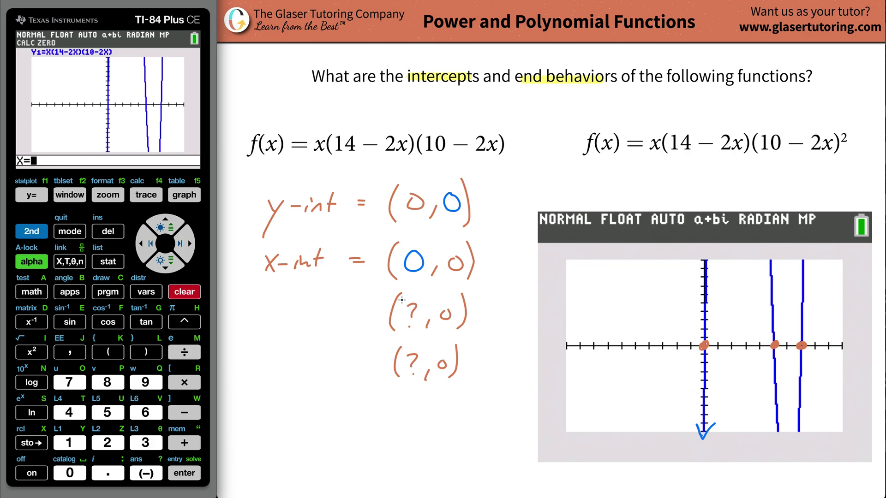
Activate the calculator's 2nd key to begin the next zero calculation.
left_click(28, 230)
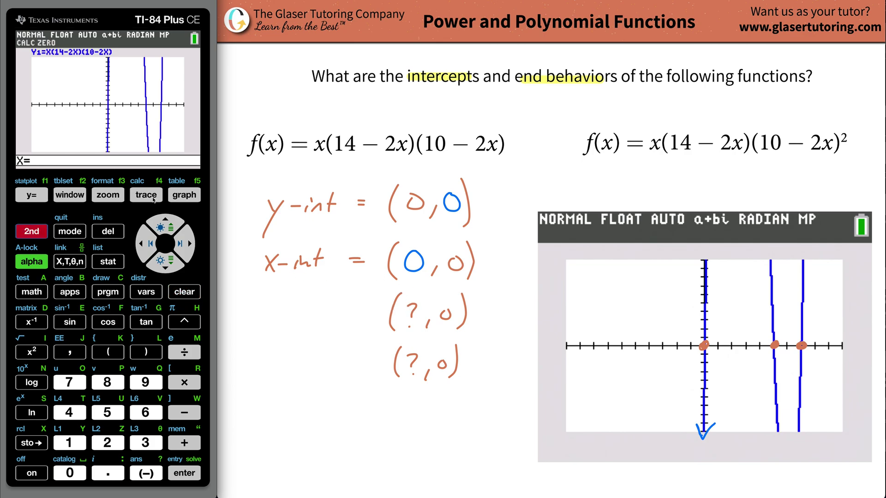
Start the zero calculation on Y1 and move the left bound to just left of x = 5.
left_click(145, 194)
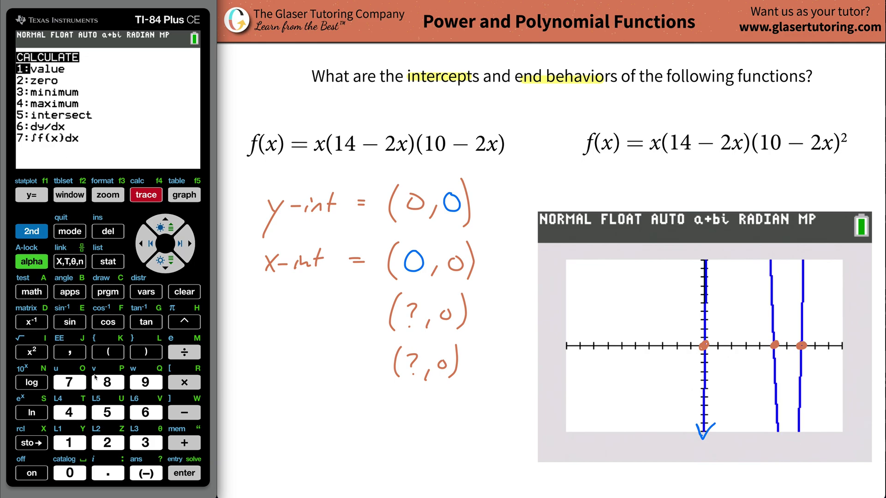
left_click(105, 444)
left_click(184, 244)
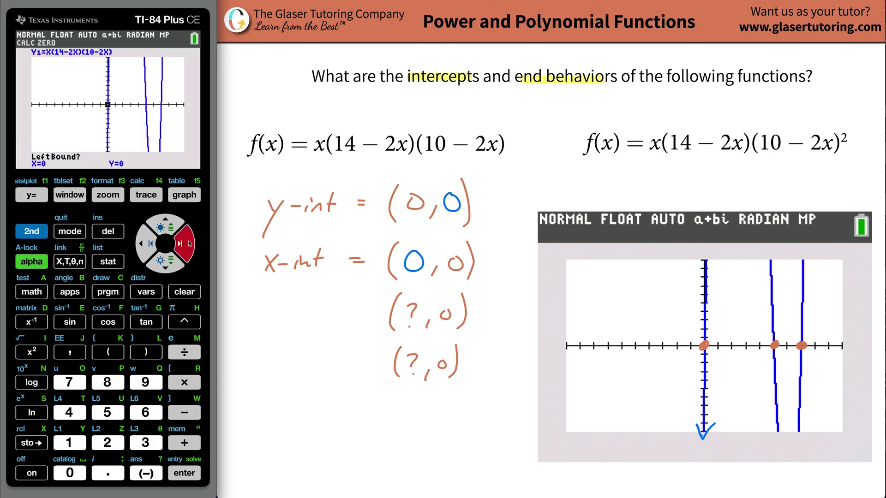
left_click(184, 244)
left_click(184, 243)
left_click(184, 244)
left_click(185, 244)
left_click(185, 244)
left_click(185, 245)
left_click(187, 245)
left_click(187, 246)
left_click(188, 246)
left_click(188, 246)
left_click(187, 247)
left_click(187, 247)
left_click(187, 247)
left_click(187, 248)
left_click(187, 247)
left_click(185, 247)
left_click(186, 248)
left_click(186, 247)
left_click(185, 247)
left_click(184, 247)
left_click(184, 248)
left_click(184, 248)
left_click(183, 248)
left_click(182, 249)
left_click(183, 249)
left_click(183, 249)
left_click(184, 250)
left_click(184, 249)
left_click(185, 250)
left_click(186, 249)
left_click(141, 243)
left_click(141, 243)
left_click(187, 244)
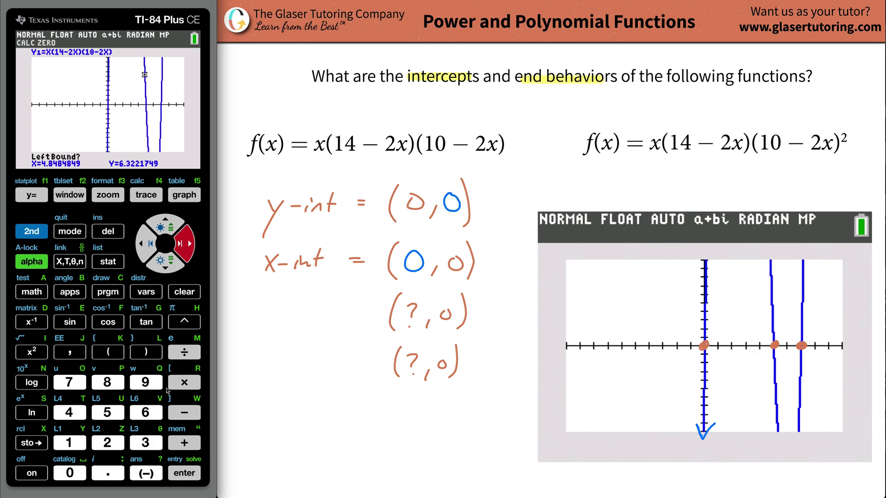
Confirm the bounds and guess around x = 5 to get the zero X=5, then clear the screen.
left_click(183, 472)
left_click(187, 248)
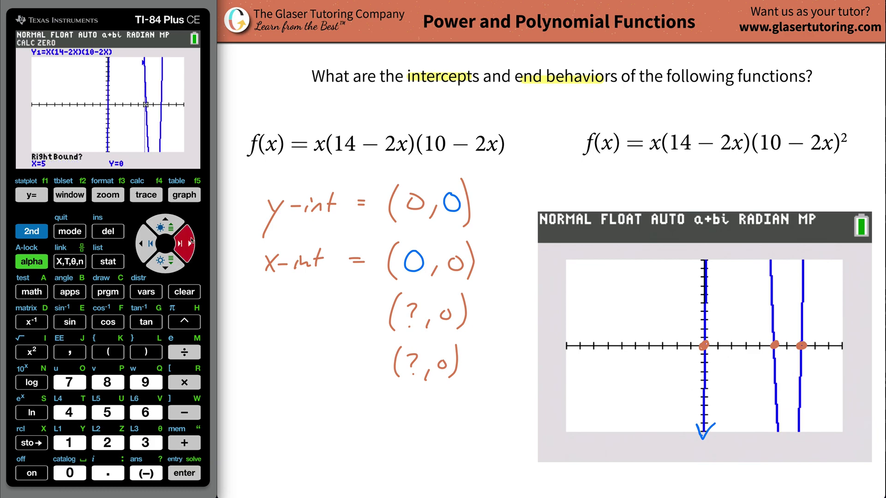
left_click(189, 473)
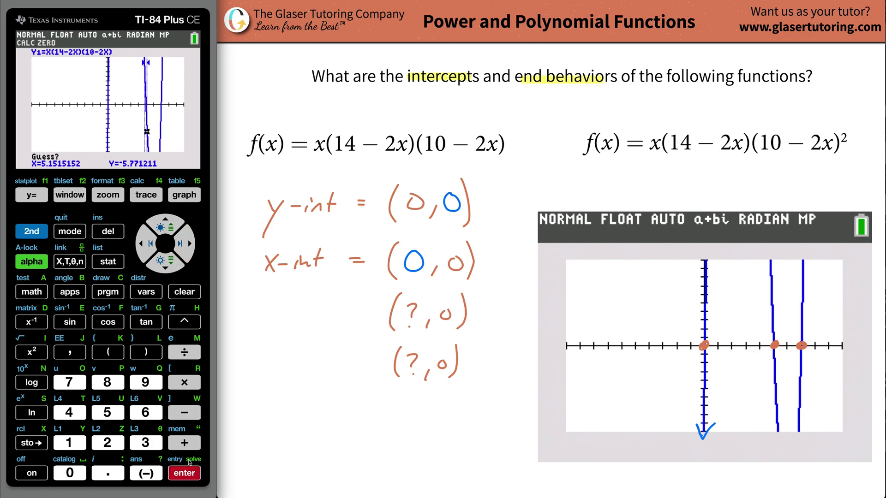
left_click(152, 245)
left_click(189, 471)
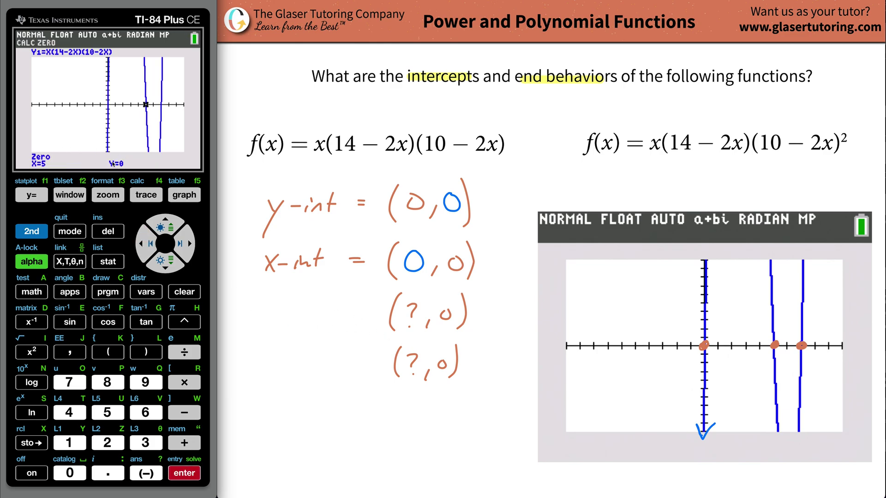
left_click(69, 322)
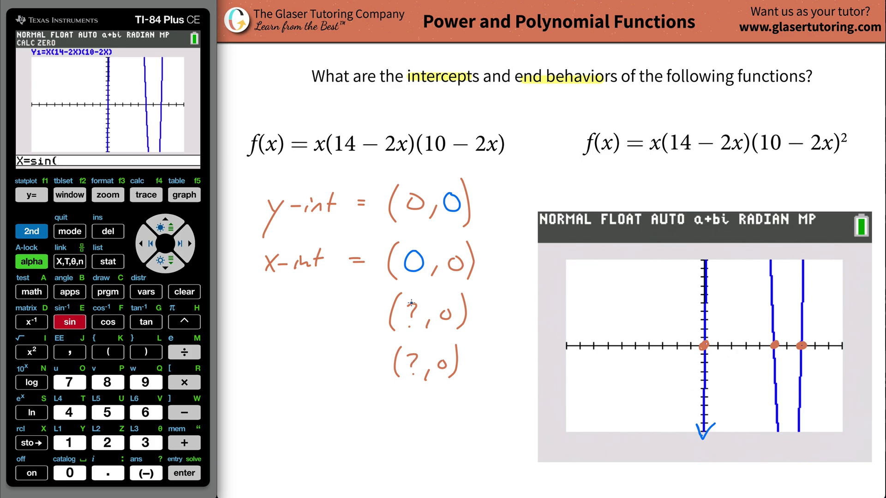
left_click(180, 294)
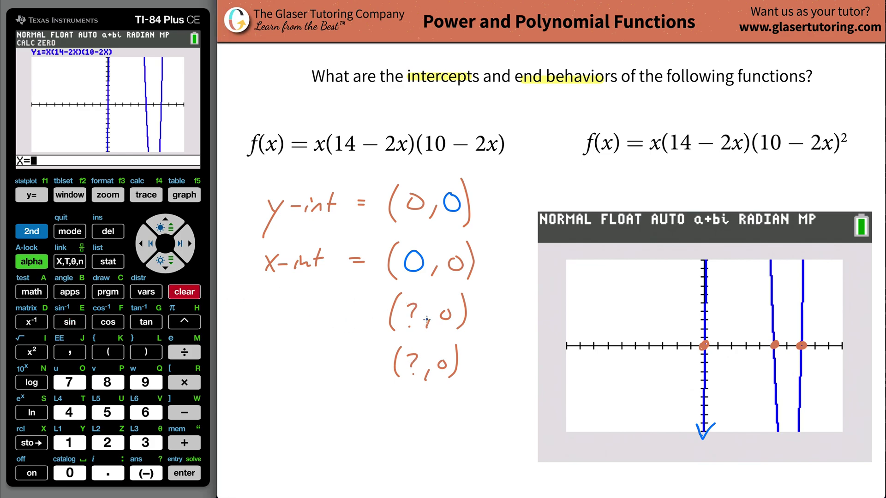
Record 5 as the third x-intercept and start a zero calculation with the left bound near x = 7.
left_click_drag(413, 306, 411, 323)
mouse_move(405, 307)
left_mouse_down()
mouse_move(406, 322)
mouse_move(422, 304)
left_mouse_up()
left_click(32, 231)
left_click(144, 196)
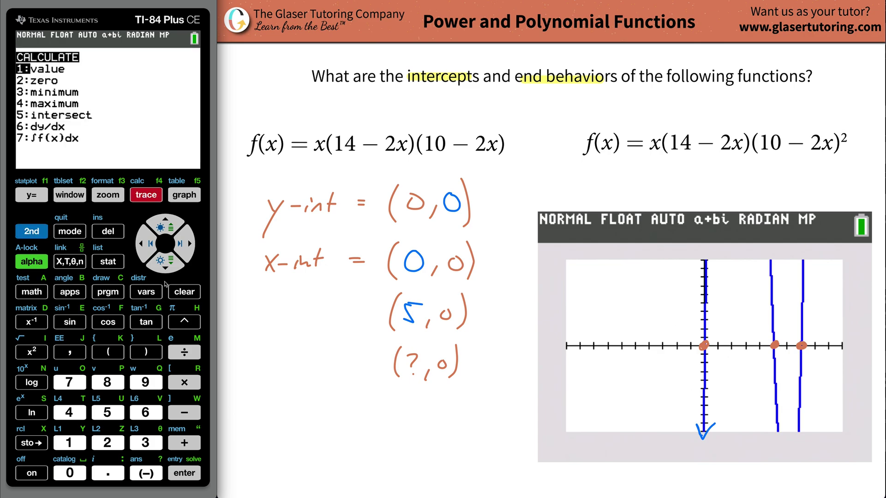
left_click(113, 443)
left_click(188, 242)
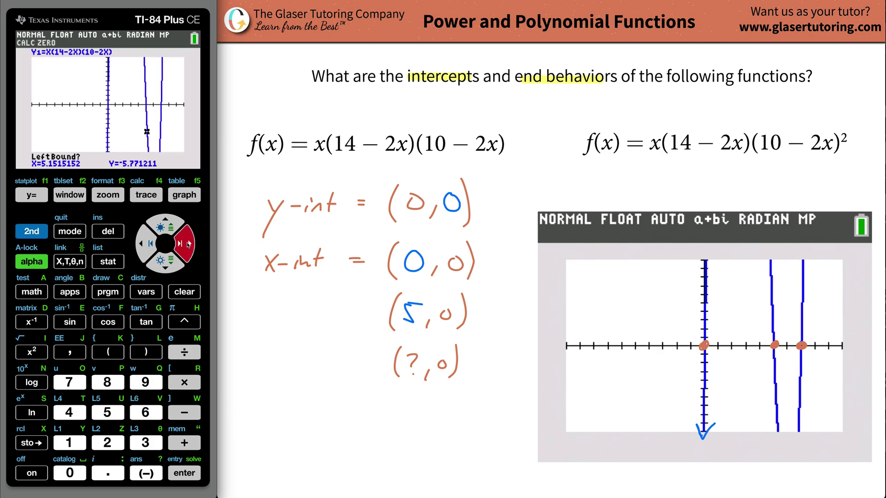
left_click(188, 242)
left_click(188, 242)
left_click(189, 242)
left_click(188, 242)
left_click(188, 242)
left_click(188, 242)
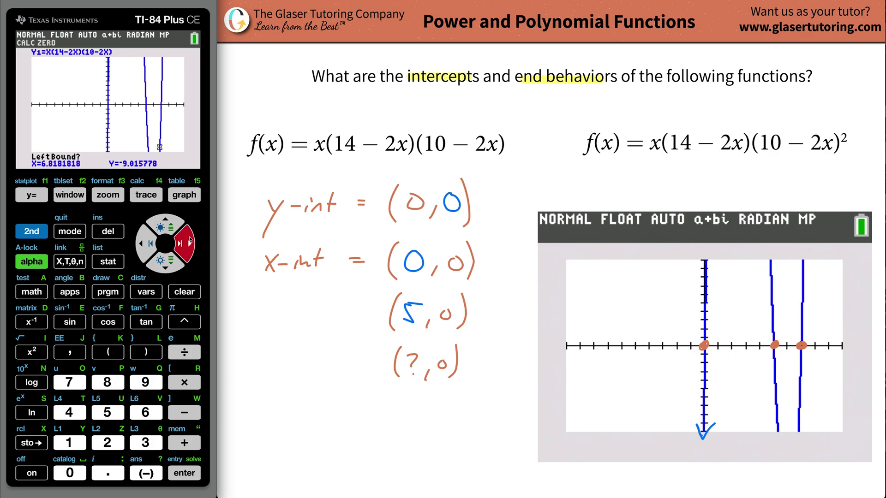
Set the left bound, right bound and guess around x = 7 to find the zero X=7.
key("Return")
left_click(185, 243)
left_click(189, 243)
left_click(193, 243)
left_click(184, 472)
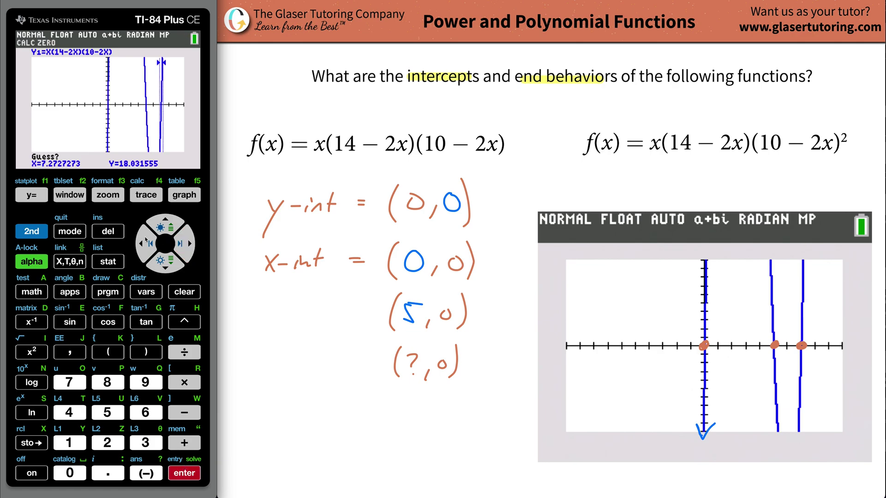
left_click(145, 241)
left_click(146, 241)
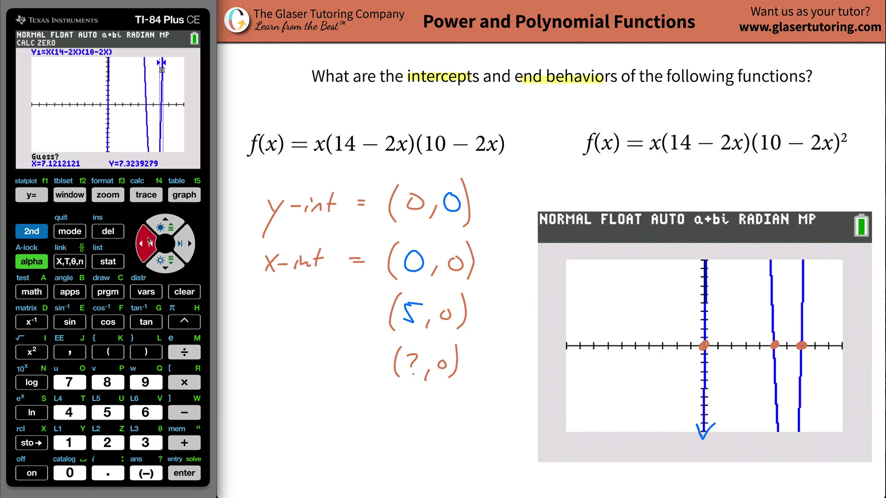
left_click(189, 473)
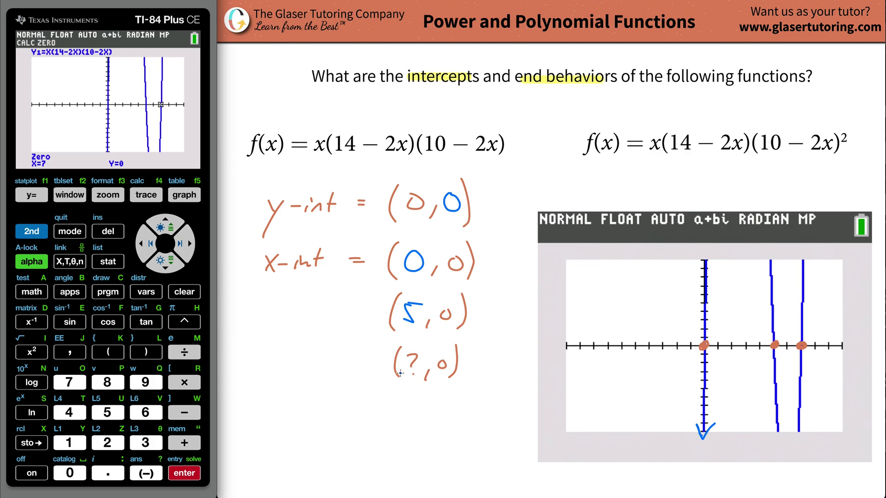
Erase the last intercept's ? to show (7,0) and clear the calculator entry.
key("s")
left_click_drag(417, 351, 407, 371)
left_click(186, 292)
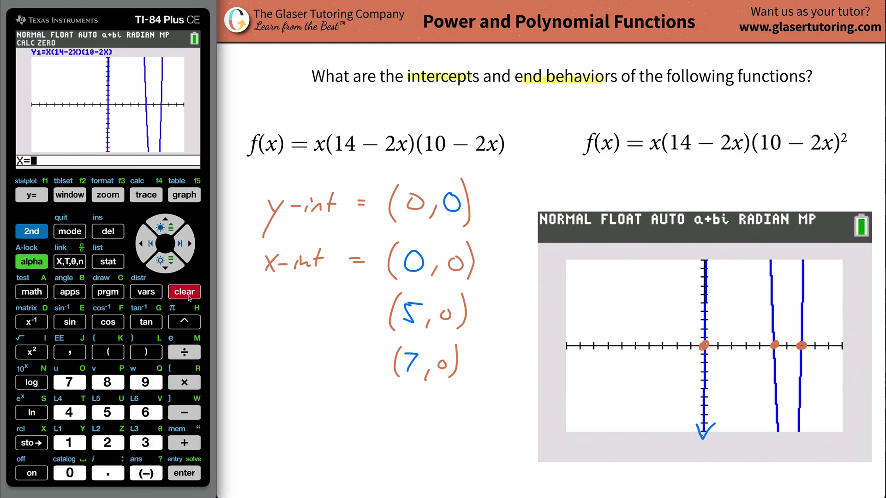
Draw a box around the intercept answers, below the equation.
left_click(31, 412)
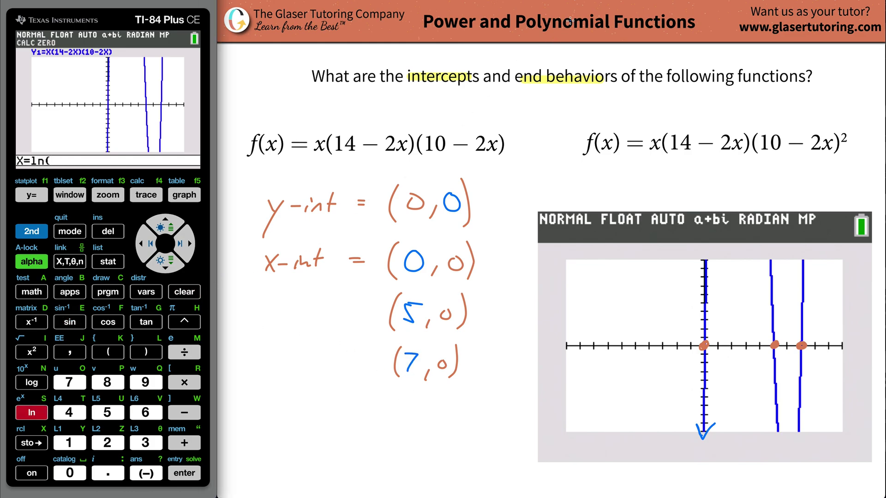
mouse_move(251, 178)
left_mouse_down()
mouse_move(250, 329)
mouse_move(267, 386)
mouse_move(397, 394)
mouse_move(488, 382)
mouse_move(497, 215)
mouse_move(471, 174)
mouse_move(238, 173)
mouse_move(251, 212)
mouse_move(261, 361)
mouse_move(397, 386)
mouse_move(475, 385)
mouse_move(497, 224)
mouse_move(473, 167)
mouse_move(249, 171)
left_mouse_up()
key("ctrl+z")
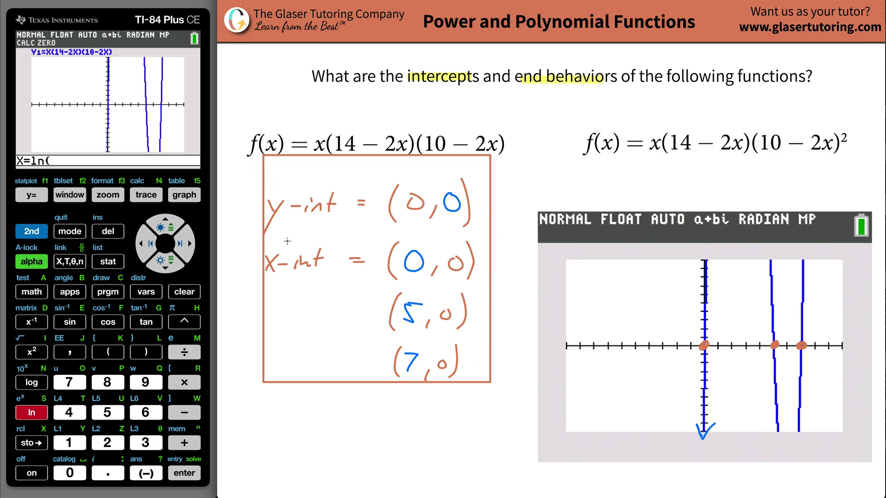
left_click_drag(266, 265, 253, 266)
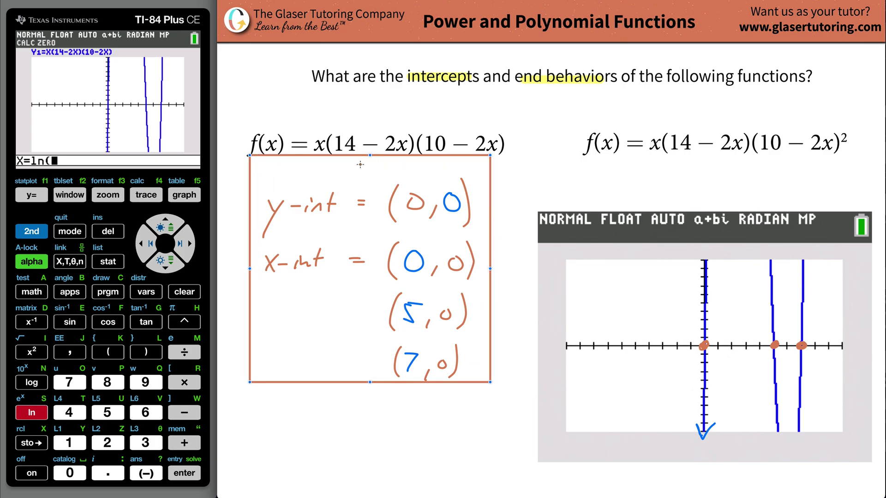
left_click_drag(370, 162, 370, 177)
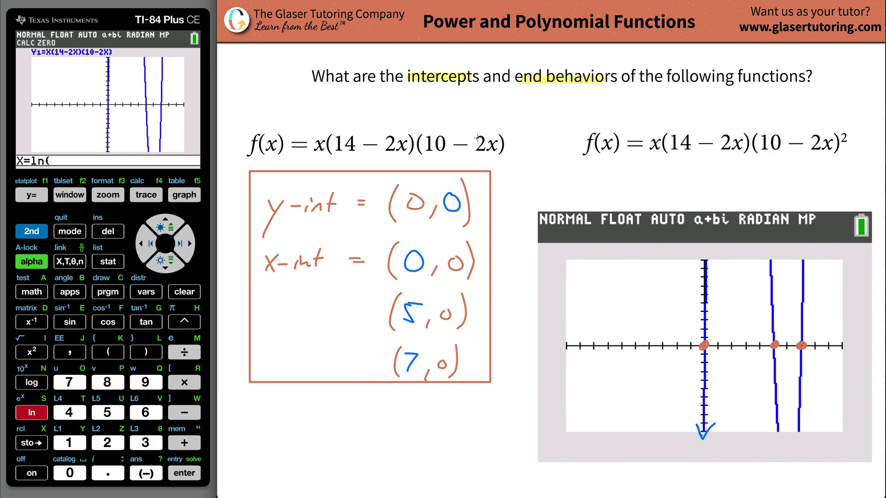
Write 'x → −∞' below the box to begin the left end-behavior line.
mouse_move(708, 353)
left_mouse_down()
mouse_move(713, 343)
mouse_move(720, 348)
mouse_move(703, 368)
mouse_move(694, 490)
mouse_move(701, 479)
left_mouse_up()
left_click_drag(709, 352, 660, 352)
left_click_drag(255, 407, 269, 425)
mouse_move(268, 407)
left_mouse_down()
mouse_move(255, 425)
mouse_move(306, 416)
left_mouse_up()
left_click_drag(292, 410, 298, 419)
left_click_drag(356, 416, 388, 426)
Complete the left end-behavior line with 'f(x) → −∞'.
mouse_move(422, 398)
left_mouse_down()
mouse_move(408, 421)
mouse_move(427, 410)
mouse_move(428, 422)
left_mouse_up()
left_click_drag(436, 412, 444, 423)
mouse_move(444, 412)
left_mouse_down()
mouse_move(437, 423)
mouse_move(448, 424)
left_mouse_up()
left_click_drag(704, 392, 694, 475)
key("ctrl+z")
left_click_drag(461, 414, 536, 414)
key("ctrl+z")
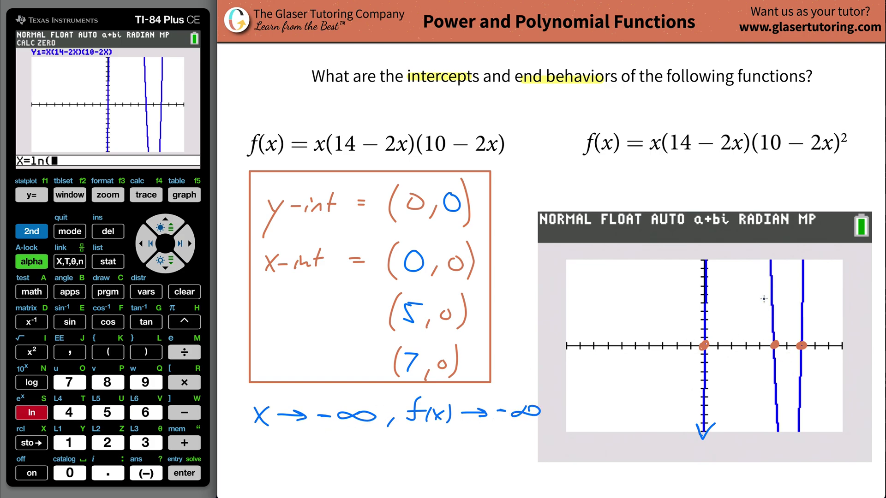
mouse_move(701, 319)
left_mouse_down()
mouse_move(721, 196)
mouse_move(778, 298)
mouse_move(781, 445)
mouse_move(819, 307)
mouse_move(803, 249)
mouse_move(825, 250)
left_mouse_up()
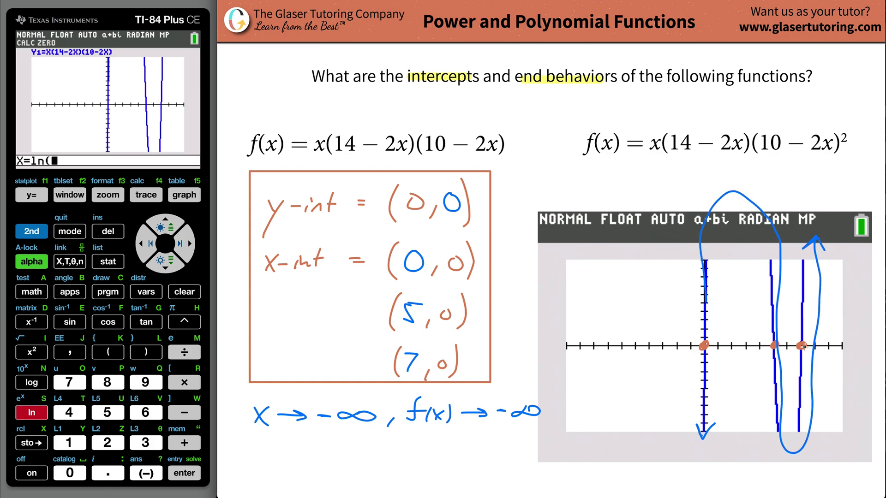
key("ctrl+z")
Write the right end-behavior line 'x → +∞, f(x) → +∞' and circle both lines.
left_click_drag(252, 445, 266, 467)
mouse_move(266, 447)
left_mouse_down()
mouse_move(253, 467)
mouse_move(306, 460)
left_mouse_up()
mouse_move(314, 458)
left_mouse_down()
mouse_move(369, 456)
mouse_move(356, 457)
left_mouse_up()
mouse_move(383, 453)
left_mouse_down()
mouse_move(380, 464)
mouse_move(415, 455)
left_mouse_up()
left_click_drag(425, 452, 434, 462)
mouse_move(435, 452)
left_mouse_down()
mouse_move(425, 463)
mouse_move(435, 466)
left_mouse_up()
left_click_drag(456, 455, 481, 455)
left_click_drag(472, 450, 472, 460)
mouse_move(802, 325)
left_mouse_down()
mouse_move(808, 159)
mouse_move(819, 173)
left_mouse_up()
key("ctrl+z")
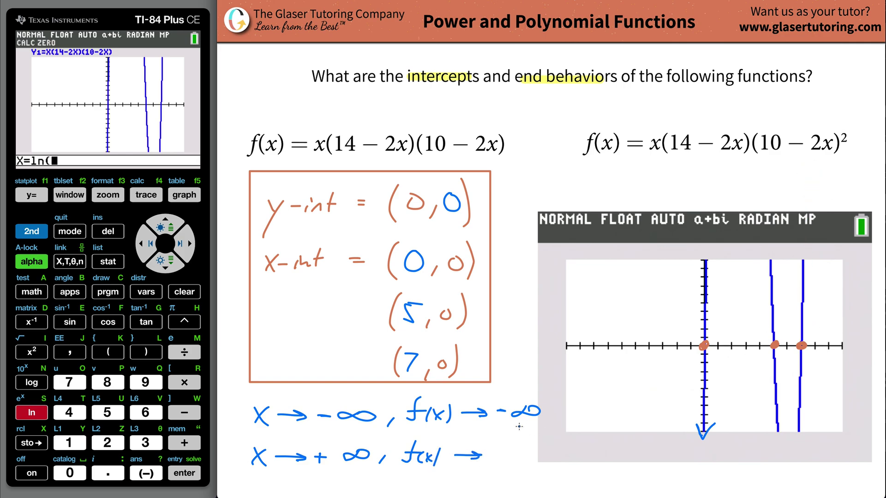
left_click_drag(488, 455, 500, 454)
mouse_move(518, 454)
left_mouse_down()
mouse_move(507, 457)
mouse_move(531, 452)
left_mouse_up()
mouse_move(238, 385)
left_mouse_down()
mouse_move(504, 491)
mouse_move(395, 385)
mouse_move(252, 386)
left_mouse_up()
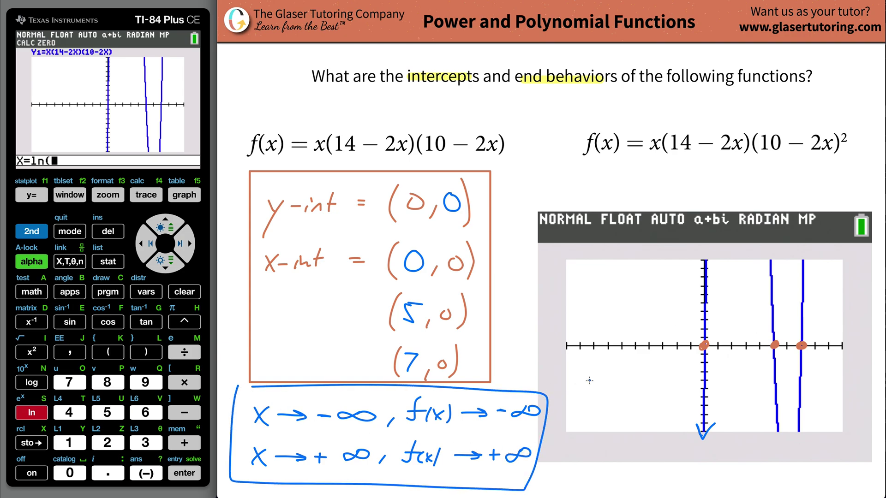
Delete the graph screenshot from the whiteboard.
mouse_move(793, 299)
left_mouse_down()
mouse_move(683, 406)
mouse_move(824, 337)
left_mouse_up()
right_click(743, 360)
left_click(756, 373)
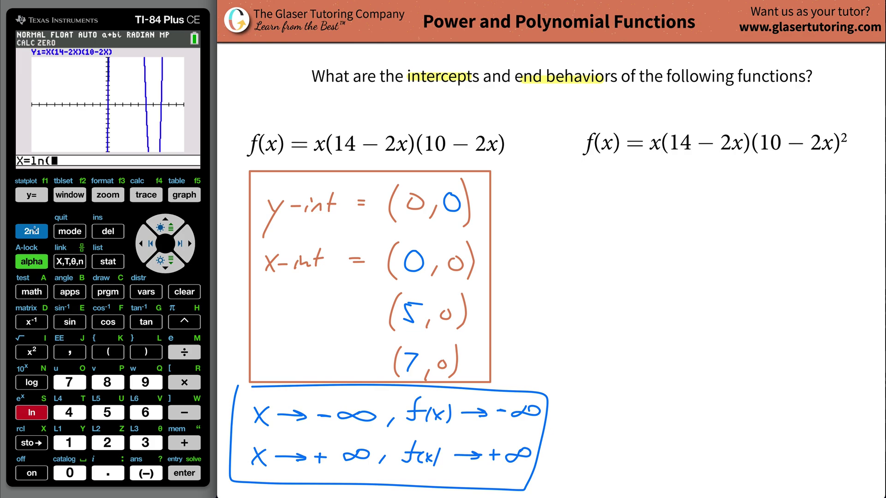
Clear Y1 in the Y= editor and begin entering X(14−2X).
left_click(31, 195)
left_click(184, 291)
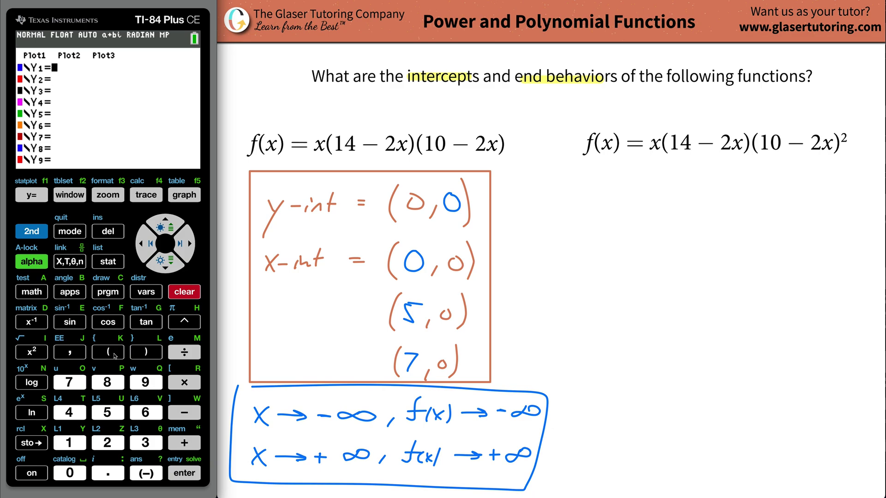
left_click(108, 352)
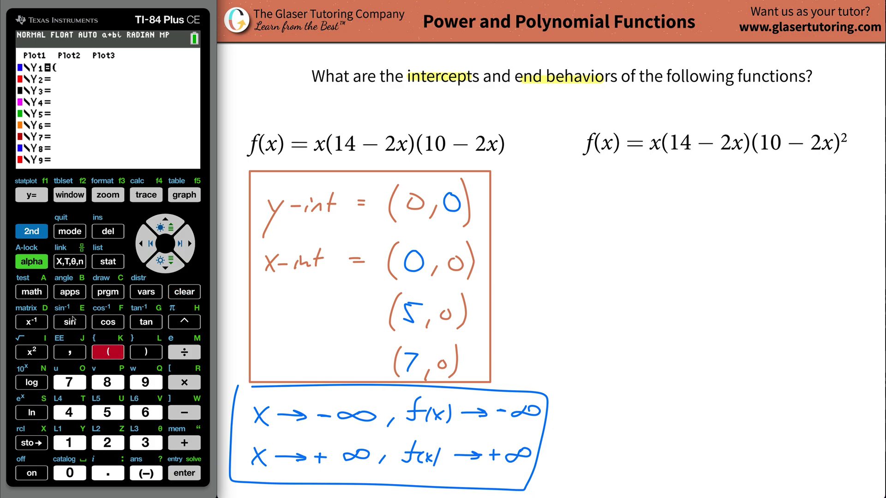
left_click(68, 261)
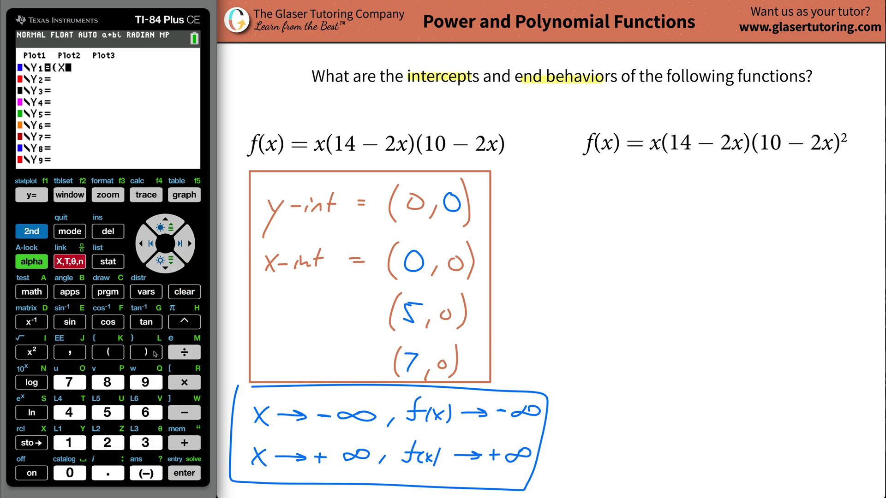
left_click(184, 292)
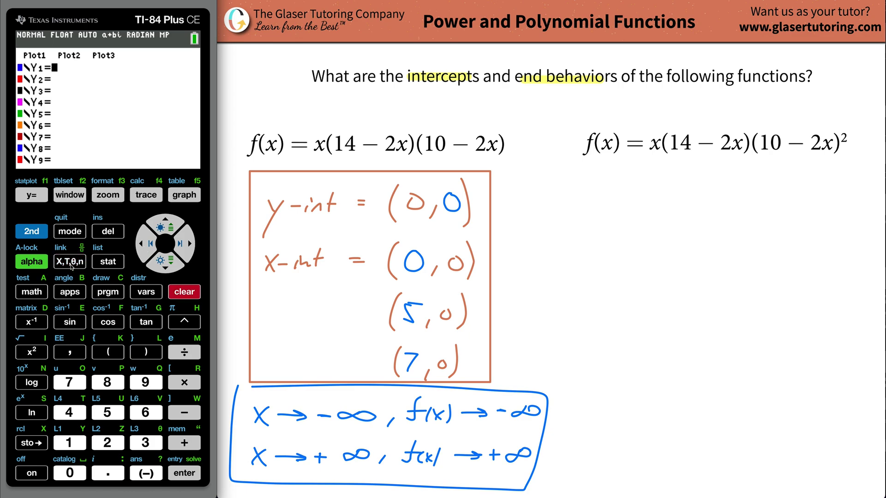
left_click(72, 266)
left_click(110, 354)
left_click(69, 443)
left_click(69, 412)
left_click(184, 412)
left_click(108, 442)
left_click(69, 262)
left_click(145, 353)
Append the squared factor (10−2X)² to Y1 and graph it.
left_click(109, 354)
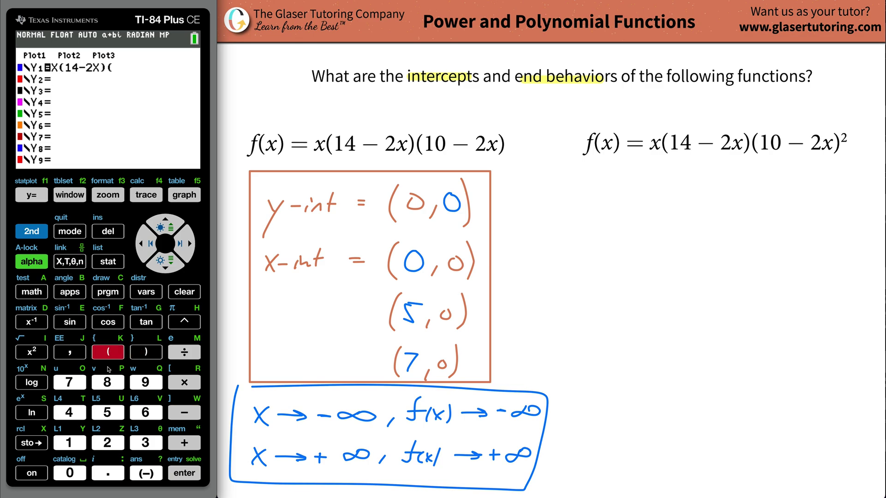
left_click(73, 443)
left_click(72, 472)
left_click(178, 414)
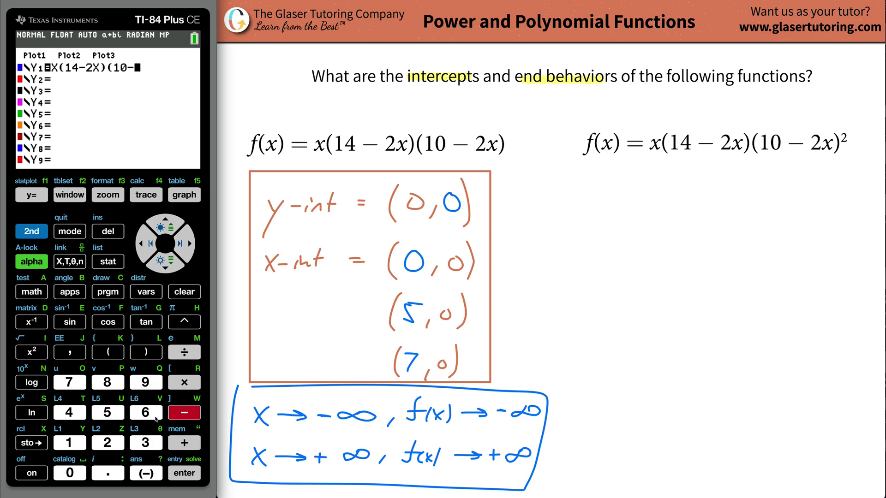
left_click(110, 441)
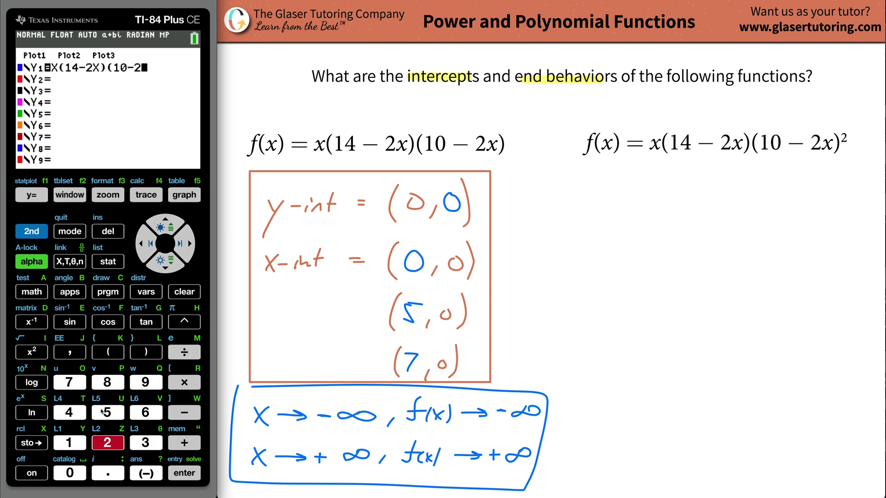
left_click(70, 262)
left_click(146, 352)
left_click(31, 352)
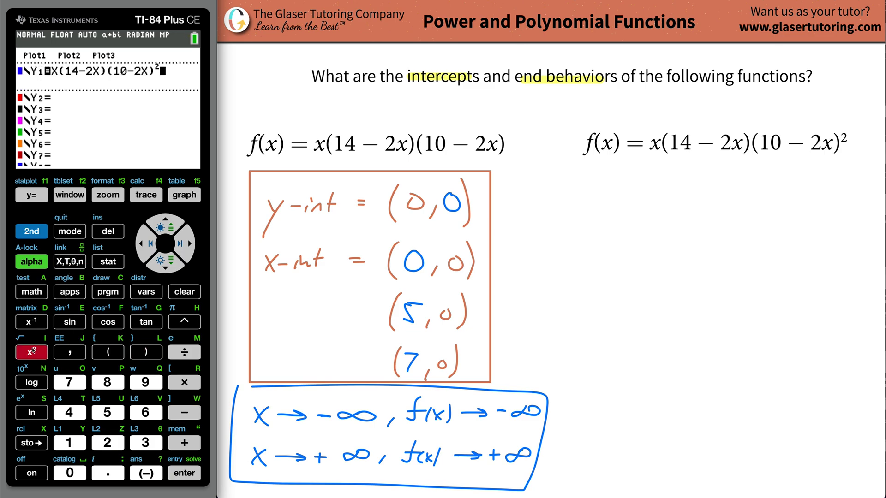
left_click(186, 195)
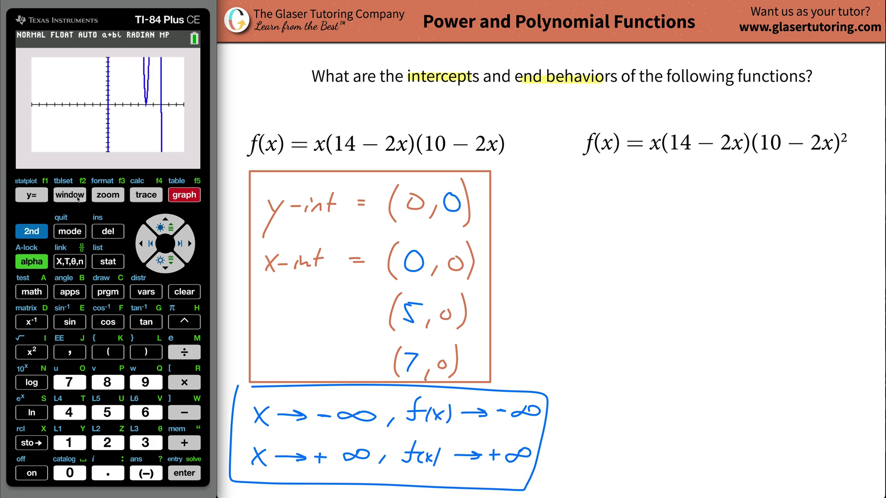
Zoom out, then replot the second polynomial with ZStandard.
left_click(110, 196)
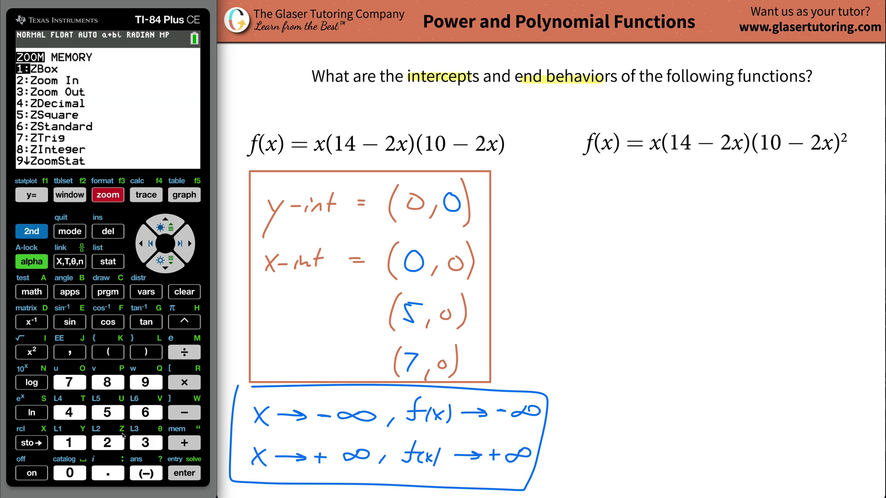
left_click(142, 443)
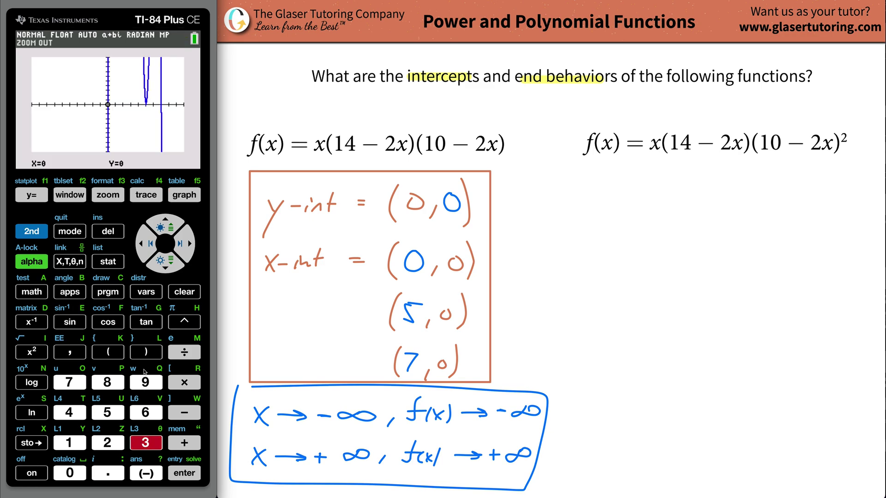
left_click(190, 474)
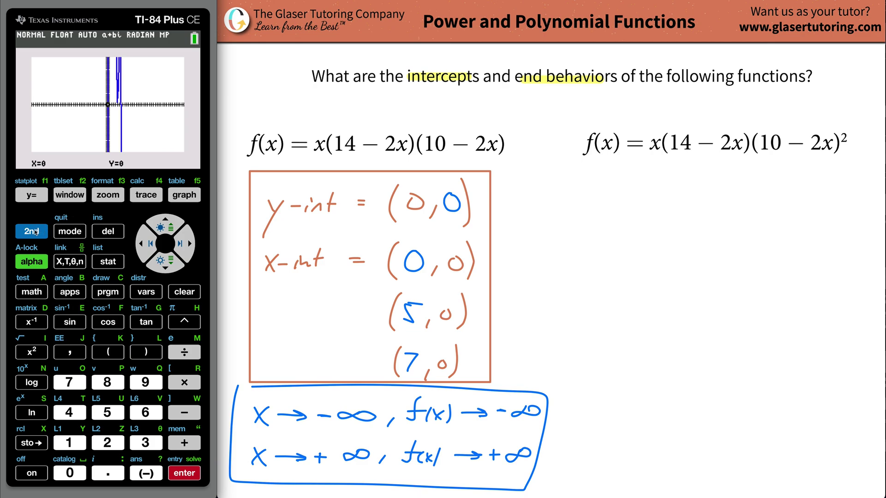
left_click(99, 195)
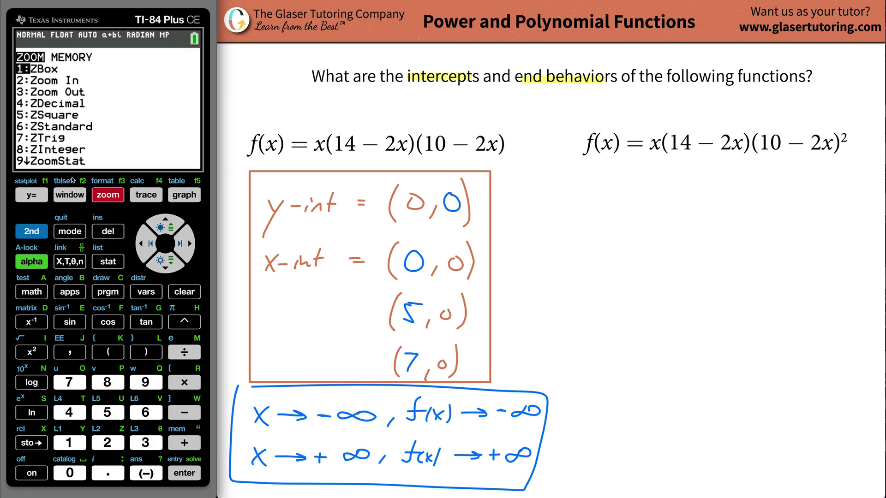
left_click(157, 413)
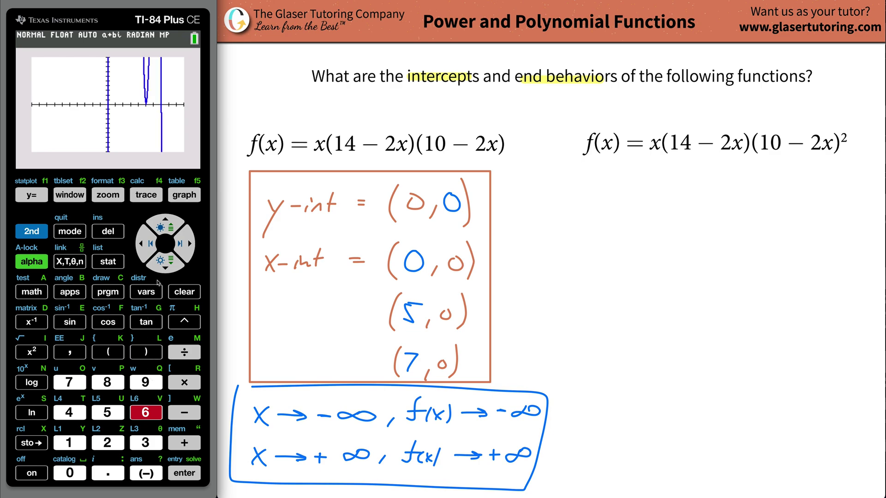
Drag a screenshot of the graph onto the whiteboard, undoing the circle and arrow drawn at the origin.
left_click_drag(147, 130, 664, 346)
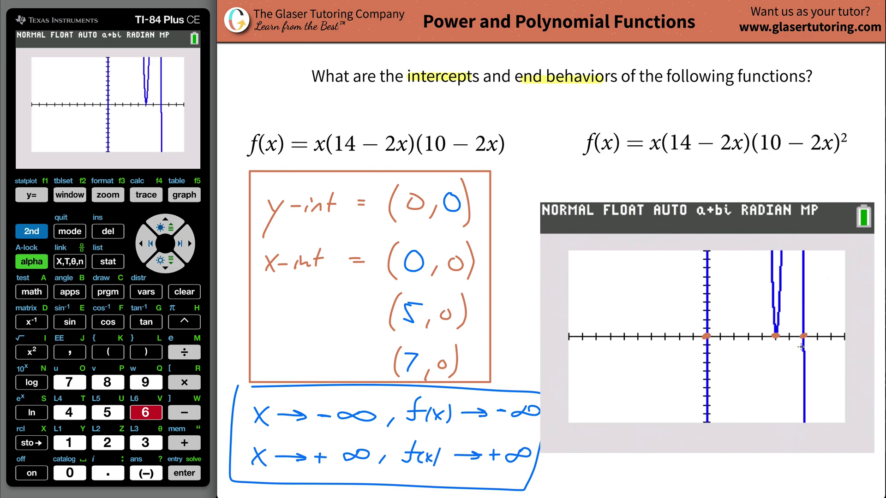
mouse_move(710, 328)
left_mouse_down()
mouse_move(706, 349)
mouse_move(714, 325)
left_mouse_up()
left_click_drag(661, 368, 701, 342)
mouse_move(689, 344)
left_mouse_down()
mouse_move(701, 341)
mouse_move(696, 351)
left_mouse_up()
key("ctrl+z")
key("ctrl+z")
Delete the graph screenshot from the whiteboard page.
mouse_move(429, 184)
left_mouse_down()
mouse_move(237, 217)
mouse_move(393, 178)
left_mouse_up()
key("ctrl+z")
mouse_move(770, 285)
left_mouse_down()
mouse_move(667, 336)
mouse_move(779, 287)
left_mouse_up()
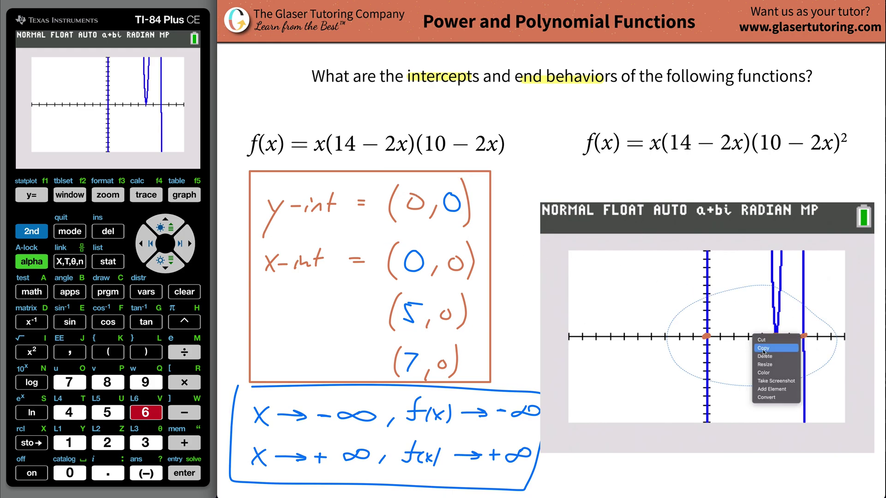
left_click(765, 356)
Copy the boxed intercept notes under the second function and erase the copied blue y-intercept value.
mouse_move(366, 187)
left_mouse_down()
mouse_move(293, 180)
mouse_move(257, 215)
mouse_move(259, 289)
mouse_move(282, 326)
left_mouse_up()
left_click_drag(518, 367, 401, 189)
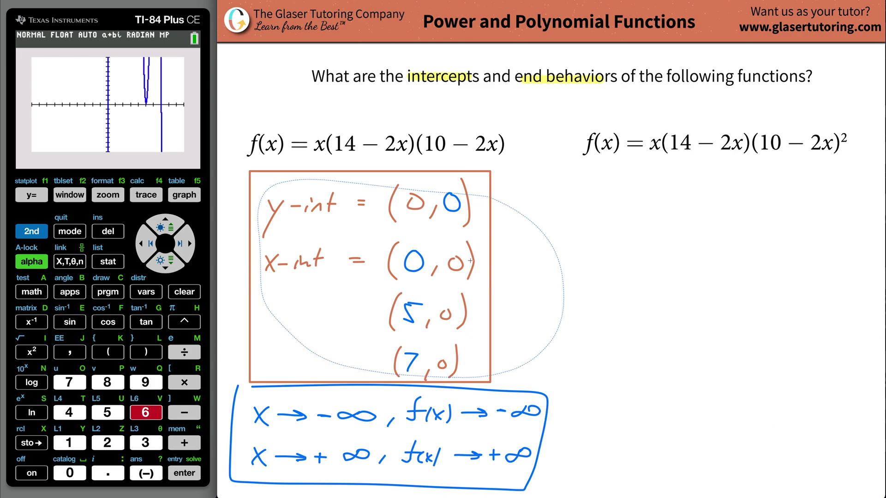
left_click(666, 331)
left_click(665, 331)
left_click(691, 339)
left_click_drag(725, 298, 726, 288)
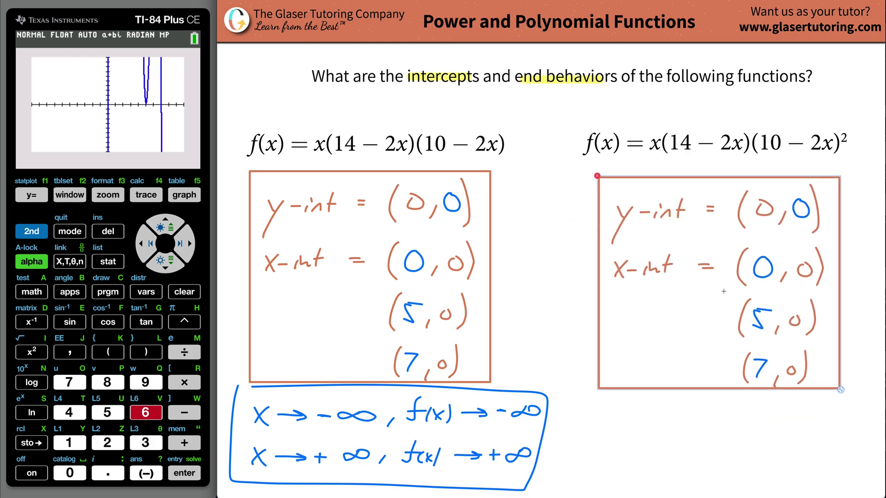
left_click(754, 369)
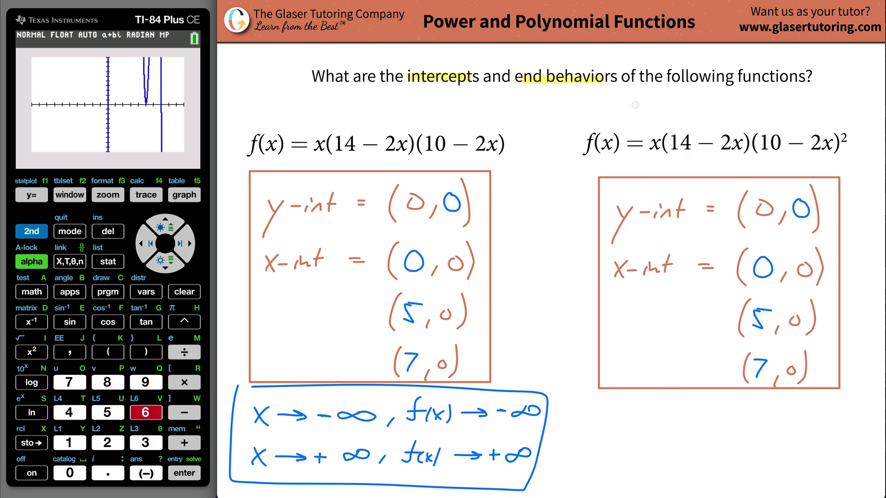
left_click_drag(798, 203, 807, 213)
Erase the copied x-intercept values and evaluate the second polynomial at X=0, giving Y=0.
mouse_move(759, 262)
left_mouse_down()
mouse_move(755, 310)
mouse_move(764, 366)
left_mouse_up()
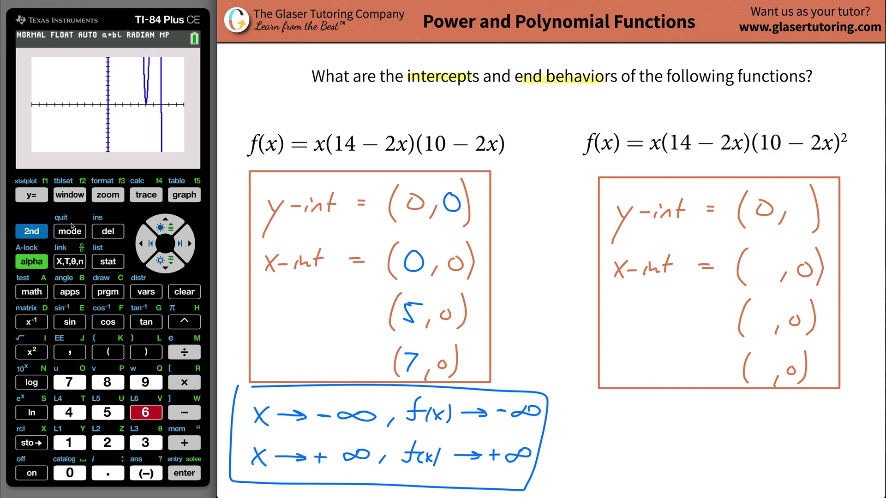
left_click(32, 231)
left_click(146, 195)
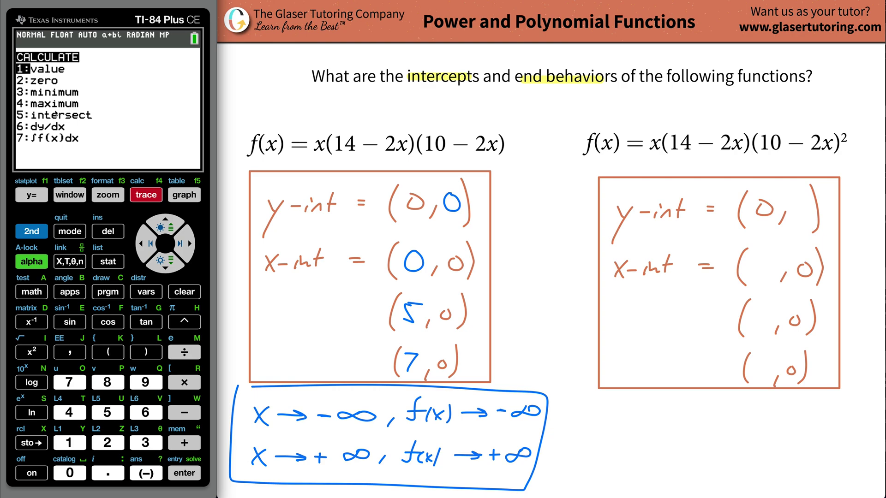
left_click(184, 473)
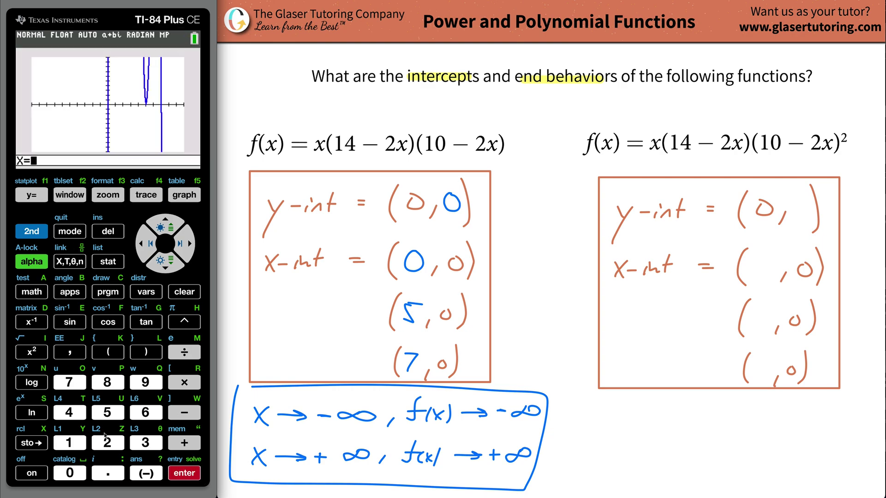
left_click(69, 473)
left_click(181, 474)
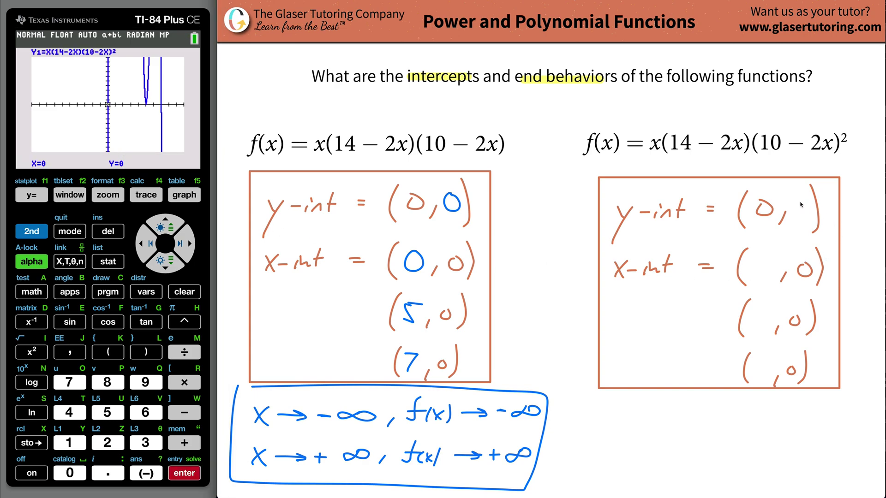
Write a blue 0 in the y-intercept slot so it reads (0,0).
left_click_drag(805, 201, 804, 201)
left_click(32, 230)
left_click(146, 194)
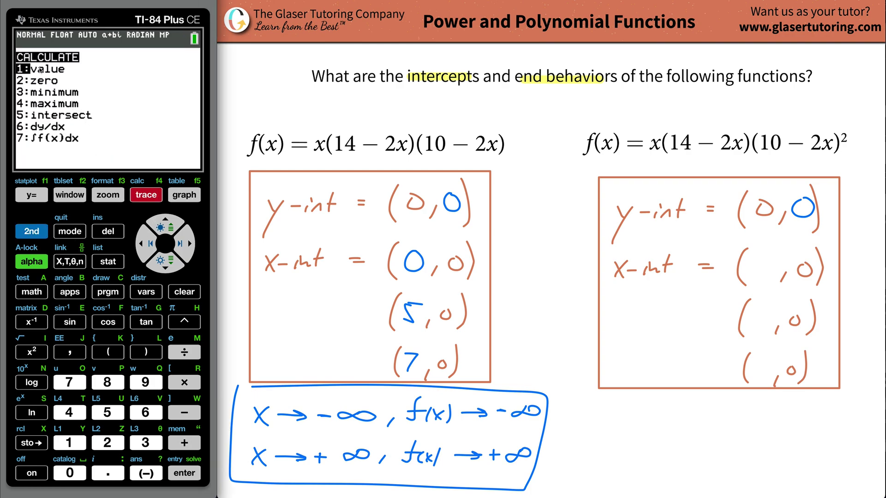
Run the zero calculation with bounds on either side of the origin to confirm X=0.
left_click(107, 443)
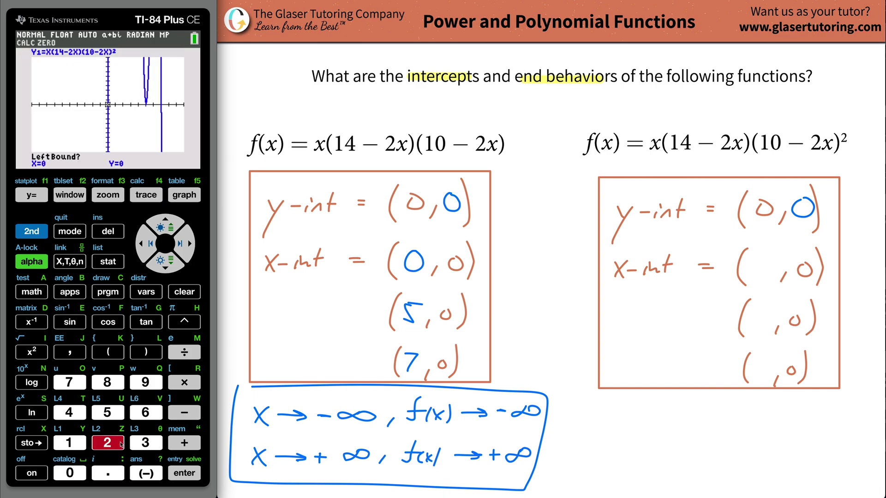
left_click(151, 236)
left_click(147, 235)
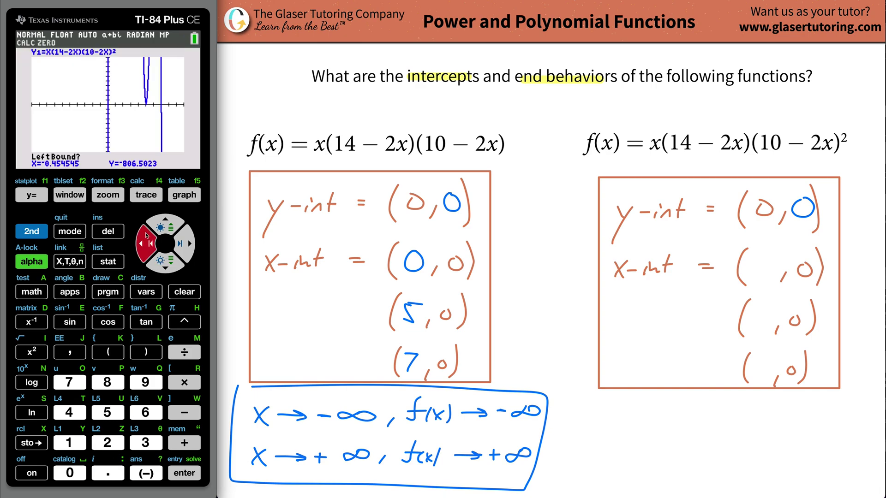
left_click(184, 472)
left_click(189, 241)
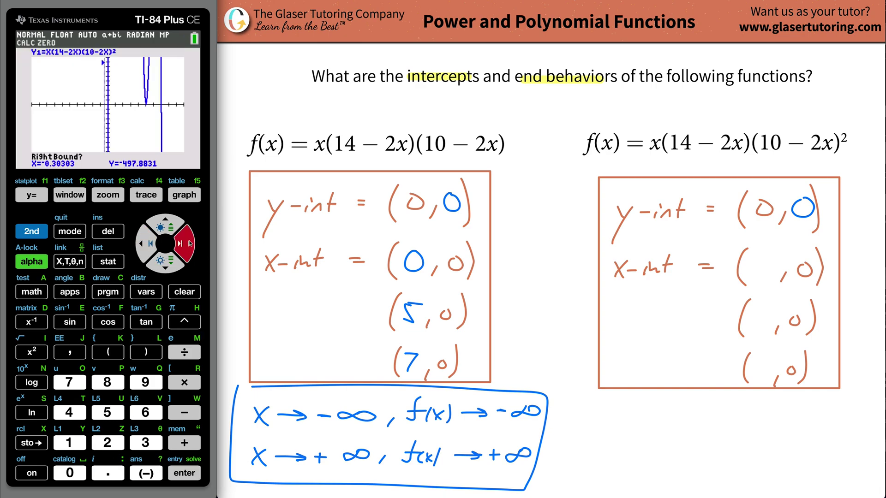
left_click(190, 241)
left_click(190, 241)
left_click(184, 473)
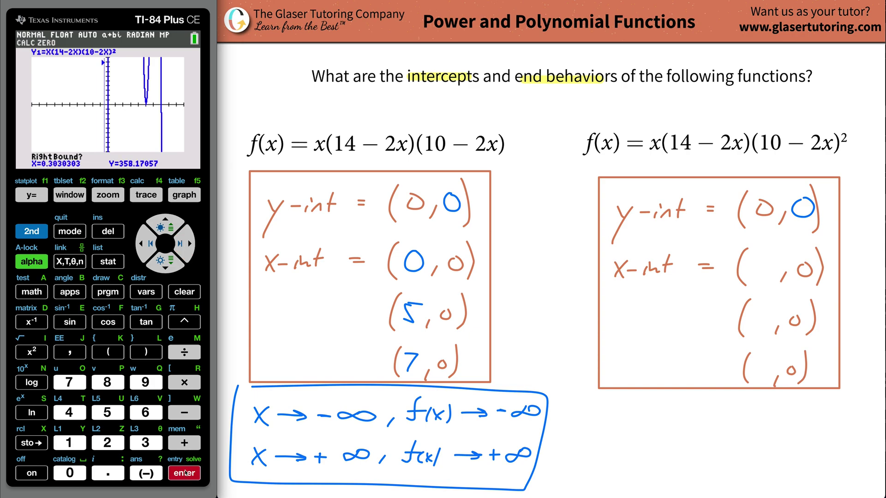
left_click(146, 241)
left_click(148, 249)
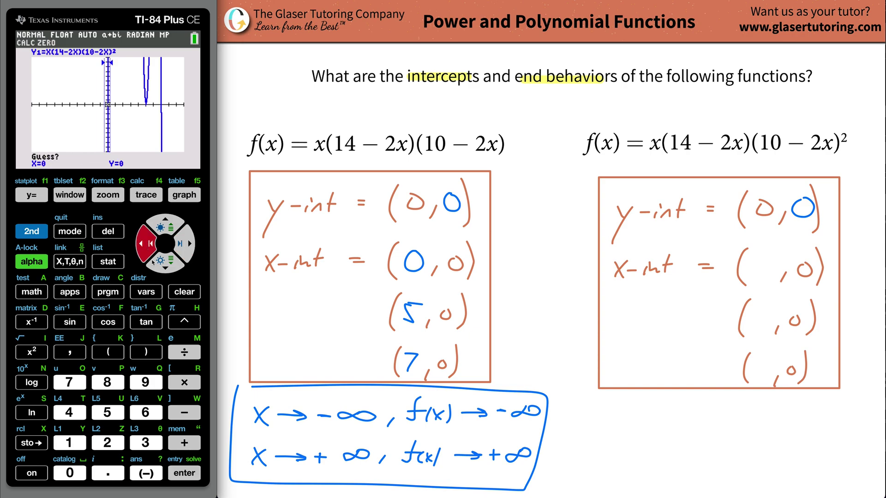
left_click(187, 472)
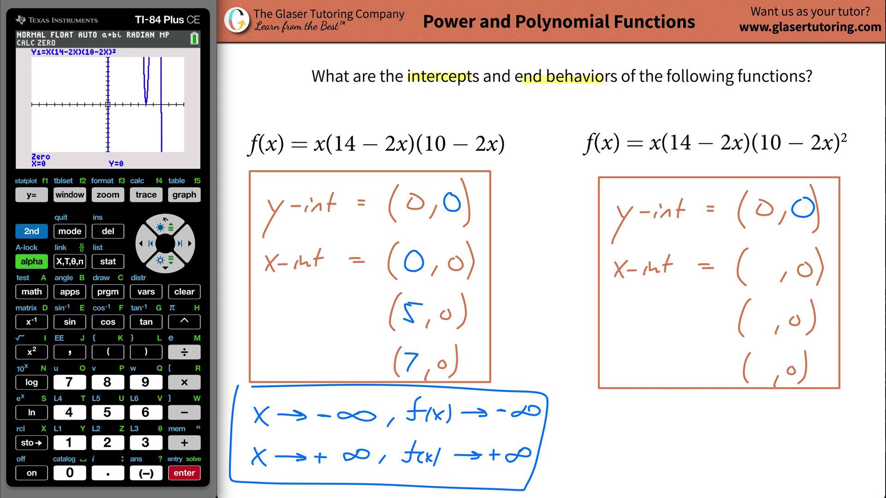
Write 0 in the first x-intercept slot so it reads (0,0), removing the circle around it.
mouse_move(767, 255)
left_mouse_down()
mouse_move(757, 273)
mouse_move(773, 259)
mouse_move(746, 252)
mouse_move(779, 248)
left_mouse_up()
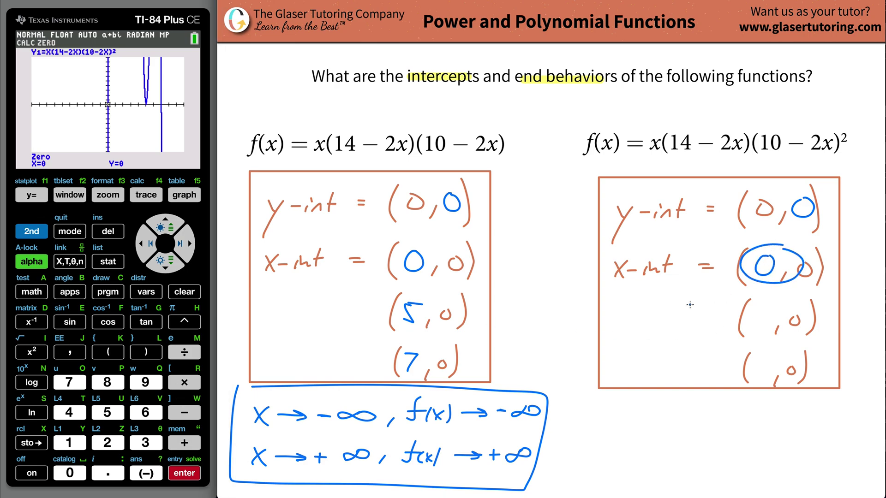
key("ctrl+z")
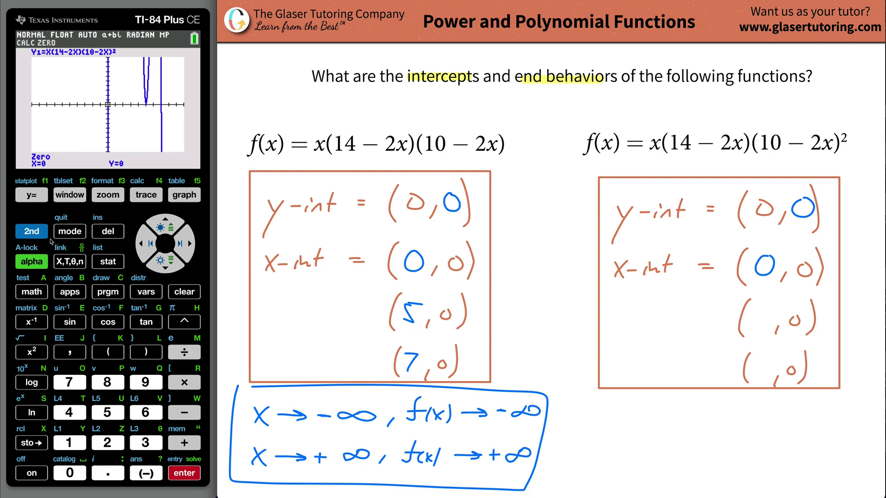
left_click(31, 231)
left_click(146, 194)
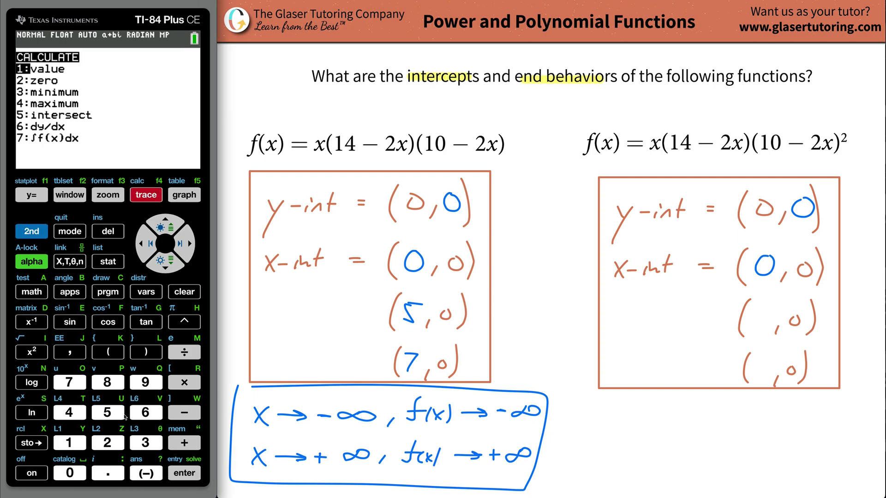
Start the zero calculation and set the left bound just before x=5.
left_click(116, 442)
left_click(182, 234)
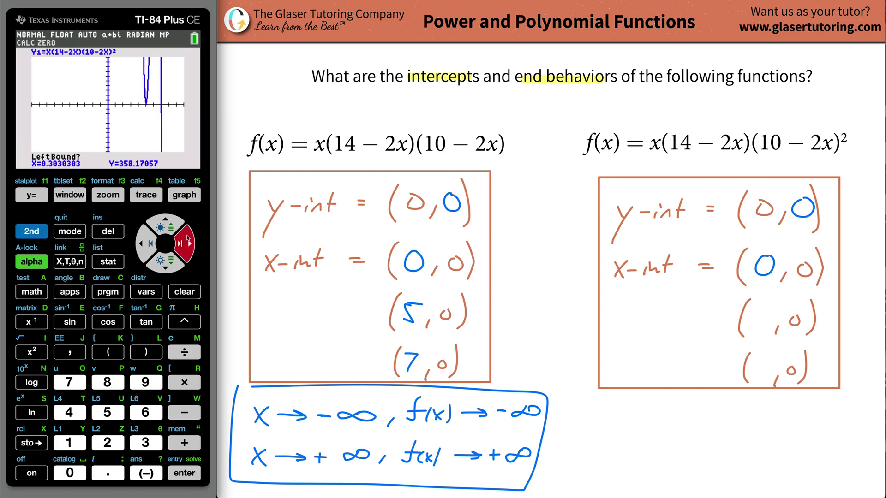
left_click(184, 234)
left_click(184, 234)
left_click(186, 234)
left_click(187, 235)
left_click(188, 235)
left_click(187, 236)
left_click(188, 235)
left_click(188, 233)
left_click(188, 233)
left_click(188, 232)
left_click(189, 232)
left_click(189, 232)
key("Return")
Set the right bound past x=5, compute the zero X=5, and write 5 in the next x-intercept slot.
left_click(189, 238)
left_click(189, 238)
left_click(190, 237)
left_click(191, 237)
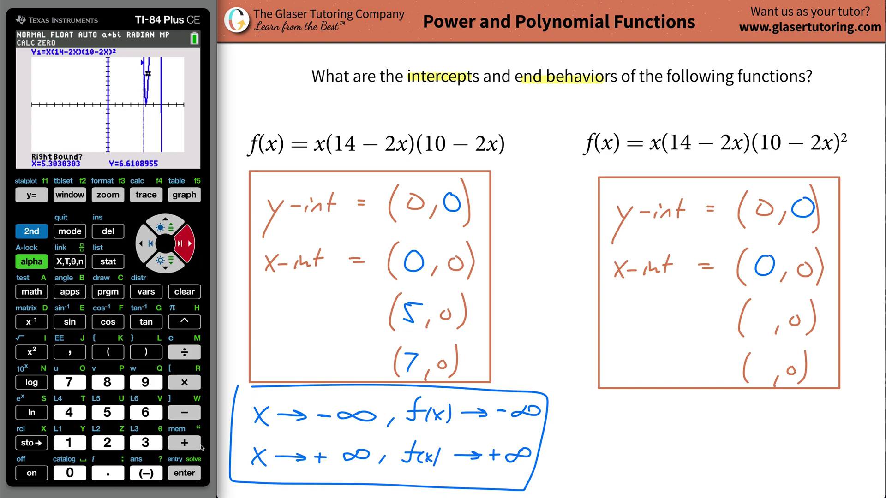
left_click(184, 473)
left_click(148, 243)
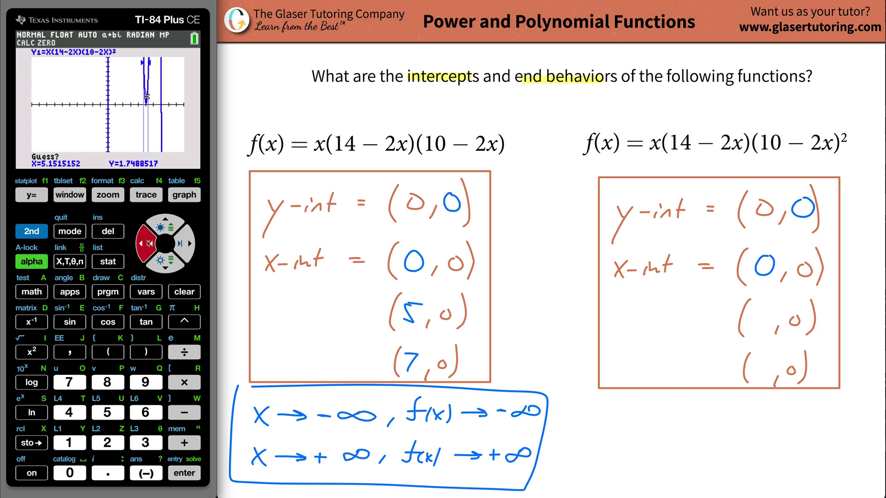
left_click(184, 473)
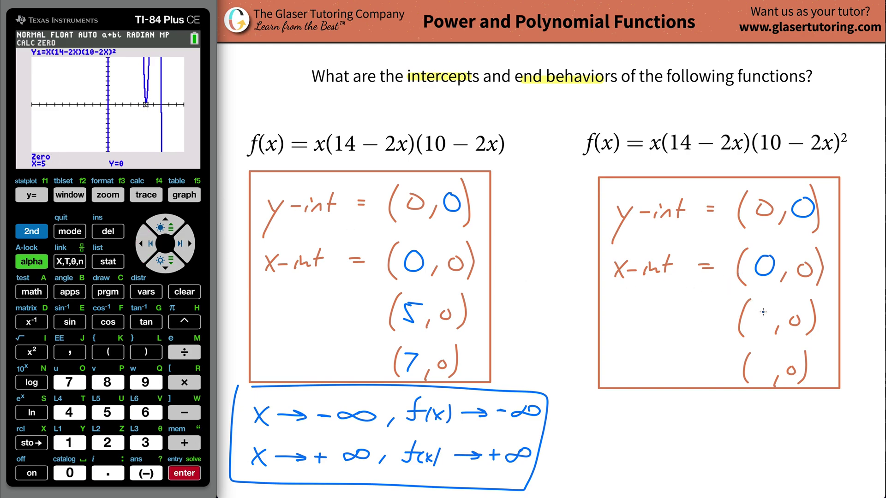
mouse_move(757, 308)
left_mouse_down()
mouse_move(763, 322)
mouse_move(750, 328)
mouse_move(772, 306)
left_mouse_up()
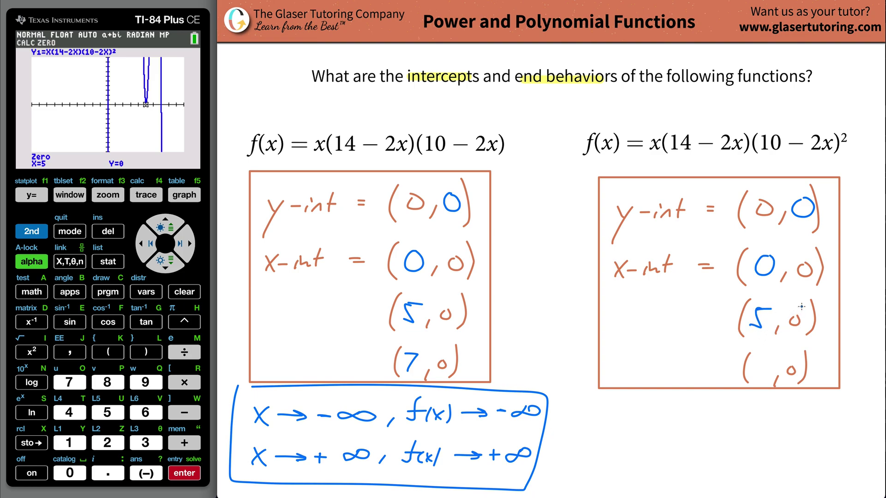
left_click_drag(774, 300, 773, 303)
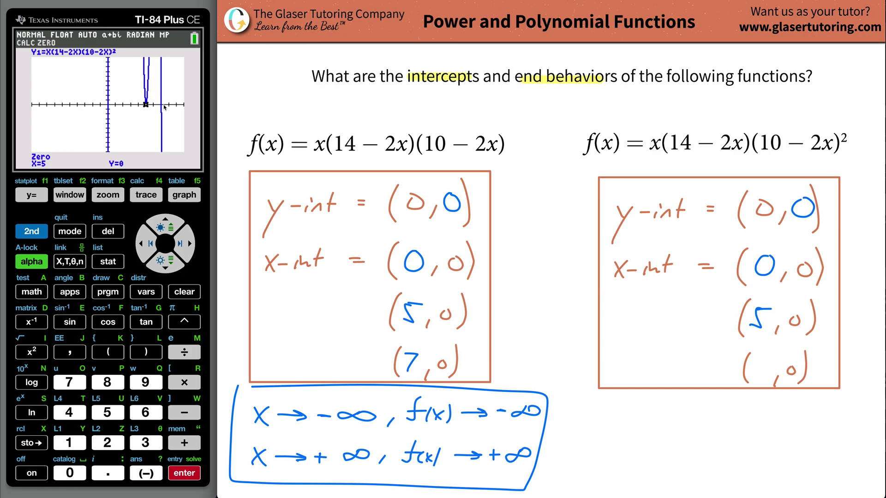
Start the zero calculation and set the left bound just before x=7.
left_click(145, 196)
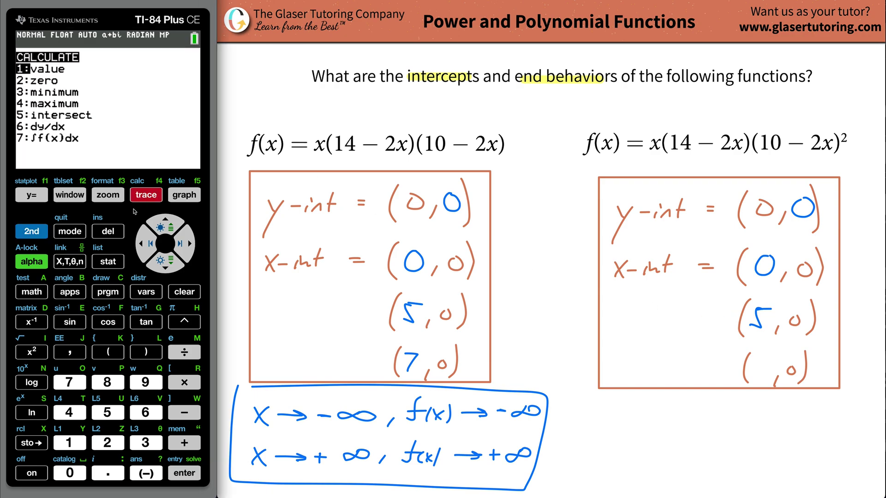
left_click(109, 448)
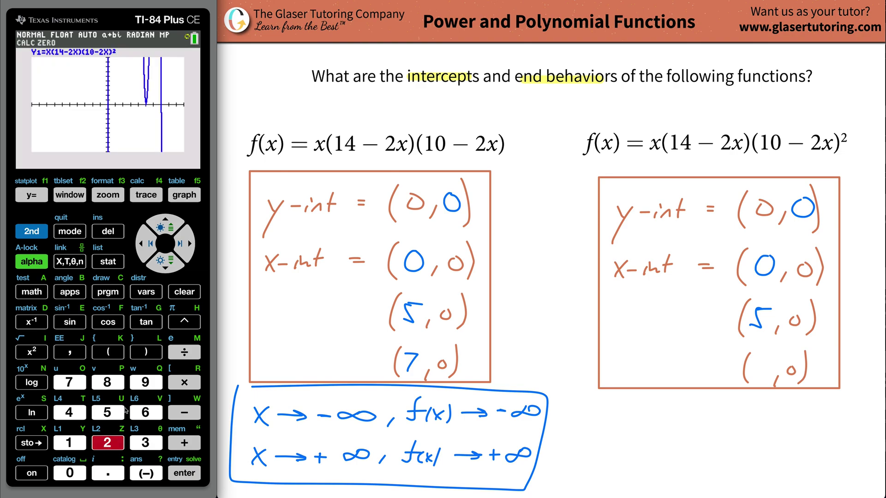
left_click(189, 242)
left_click(191, 242)
left_click(190, 242)
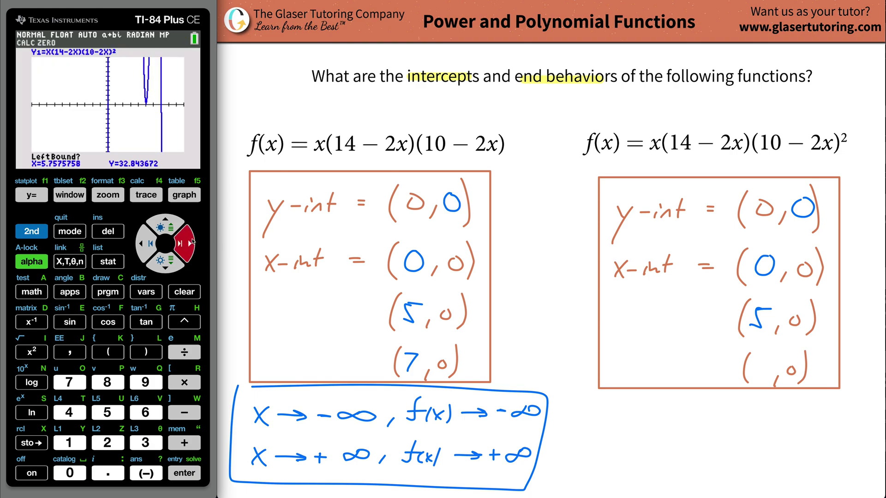
left_click(190, 242)
left_click(191, 241)
left_click(193, 240)
left_click(192, 241)
left_click(191, 242)
left_click(189, 242)
left_click(143, 242)
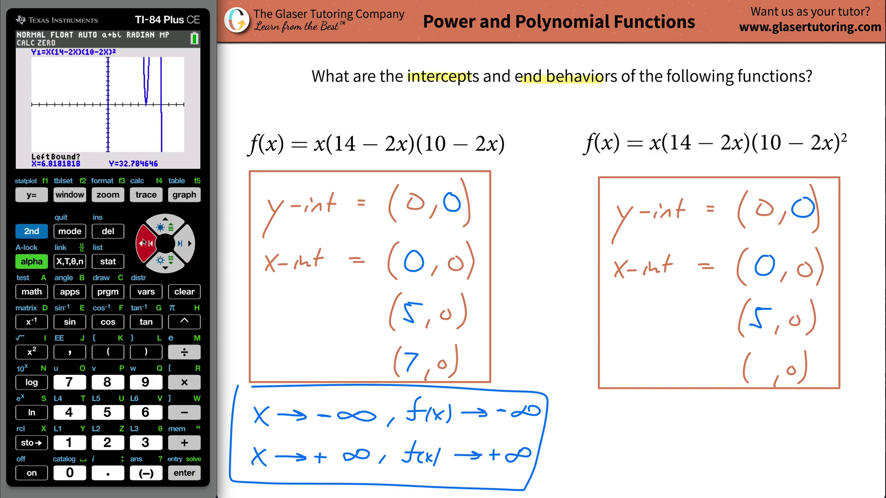
left_click(186, 475)
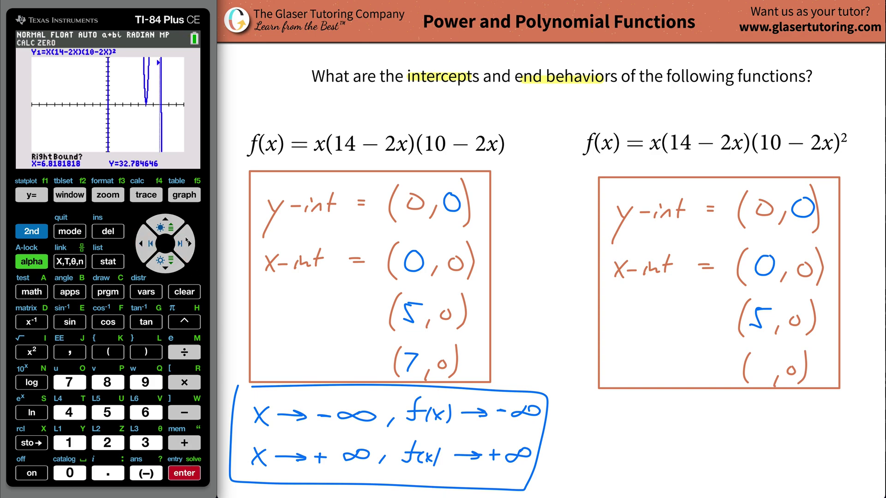
Set the right bound past x=7, compute the zero X=7, and write 7 in the last x-intercept slot.
left_click(188, 242)
left_click(188, 242)
left_click(188, 244)
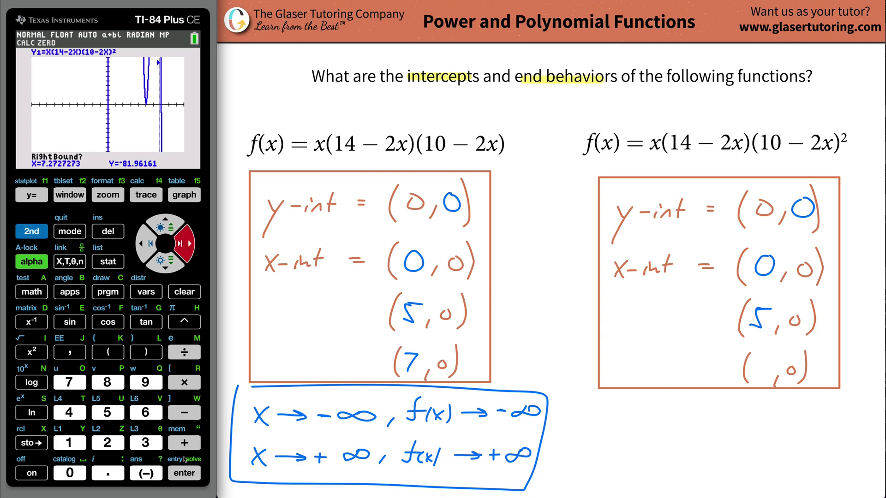
left_click(183, 473)
left_click(150, 241)
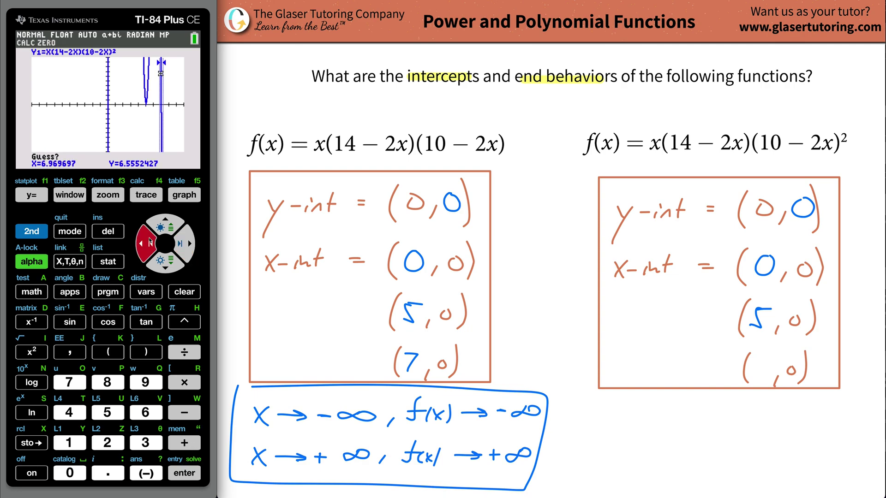
left_click(191, 472)
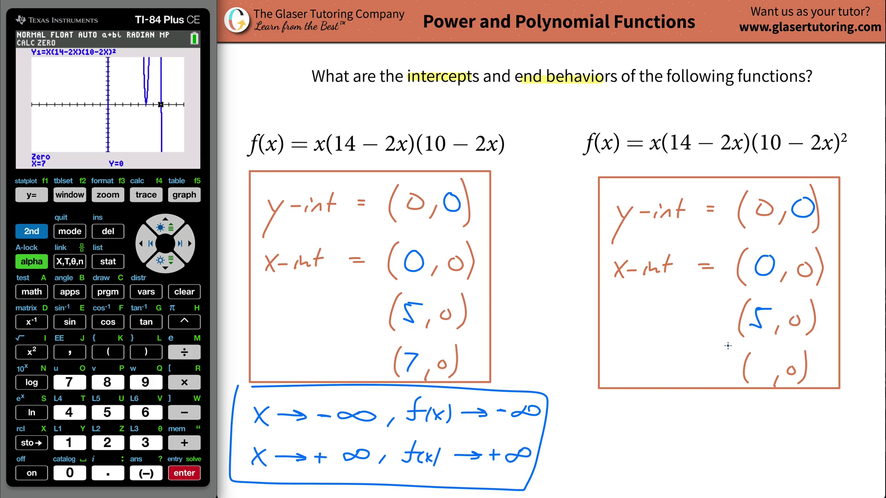
mouse_move(756, 361)
left_mouse_down()
mouse_move(777, 359)
mouse_move(759, 385)
left_mouse_up()
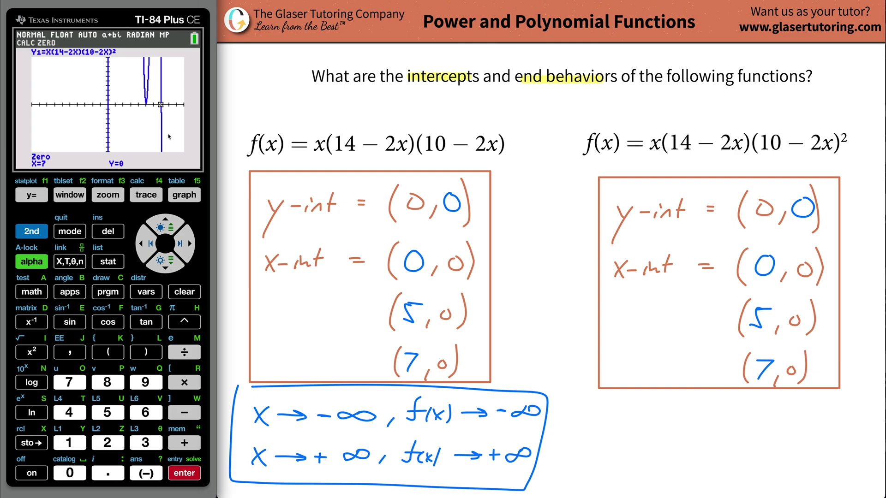
Place an enlarged copy of the calculator graph on the whiteboard.
left_click_drag(175, 142, 493, 245)
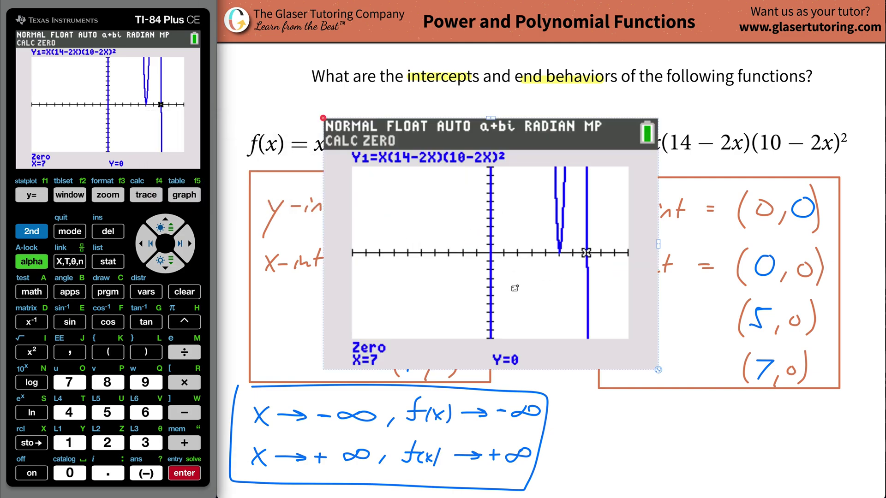
left_click(569, 433)
mouse_move(494, 290)
left_mouse_down()
mouse_move(475, 462)
mouse_move(458, 439)
mouse_move(491, 445)
left_mouse_up()
mouse_move(586, 306)
left_mouse_down()
mouse_move(595, 480)
mouse_move(607, 459)
mouse_move(604, 473)
left_mouse_up()
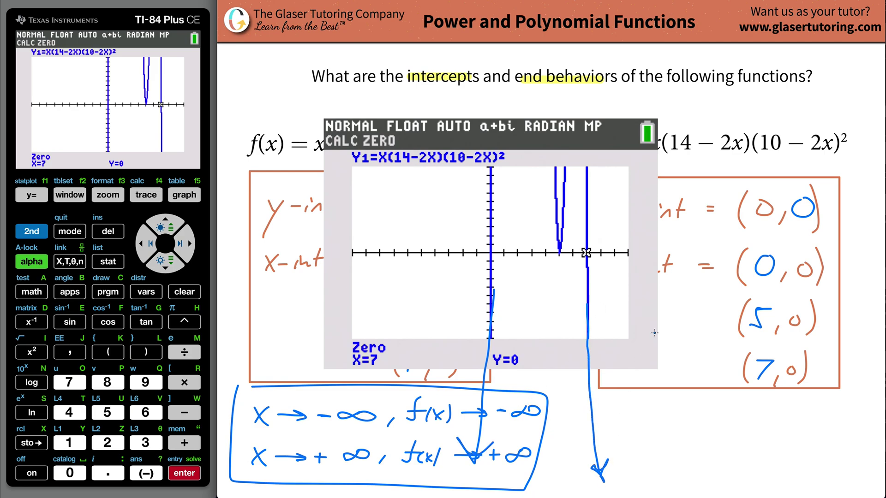
key("ctrl+z")
key("ctrl+z")
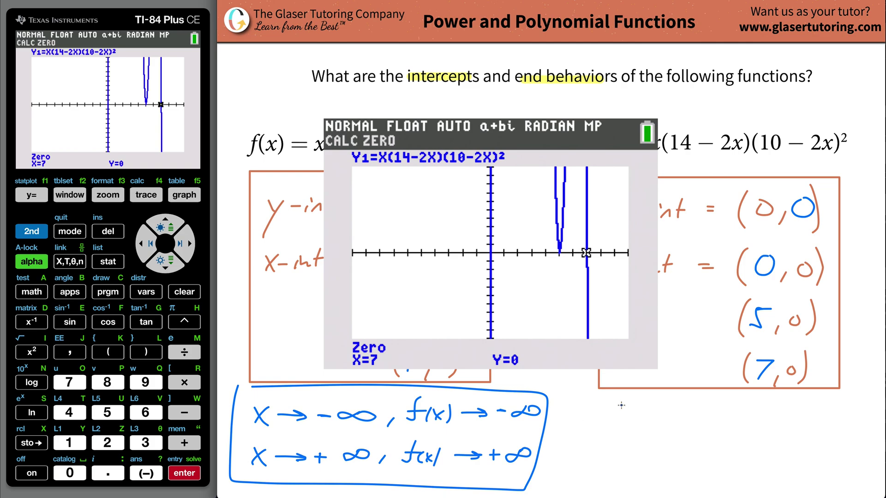
Write the first end-behavior line: x→-∞, f(x)→-∞.
left_click_drag(575, 409, 588, 427)
mouse_move(592, 410)
left_mouse_down()
mouse_move(575, 428)
mouse_move(622, 417)
left_mouse_up()
mouse_move(614, 412)
left_mouse_down()
mouse_move(622, 417)
mouse_move(614, 424)
mouse_move(674, 412)
mouse_move(692, 429)
left_mouse_up()
mouse_move(727, 405)
left_mouse_down()
mouse_move(713, 425)
mouse_move(728, 414)
left_mouse_up()
mouse_move(733, 410)
left_mouse_down()
mouse_move(732, 421)
mouse_move(746, 425)
left_mouse_up()
left_click_drag(746, 417, 739, 425)
mouse_move(750, 412)
left_mouse_down()
mouse_move(753, 425)
mouse_move(790, 418)
mouse_move(783, 422)
left_mouse_up()
left_click_drag(499, 299, 461, 468)
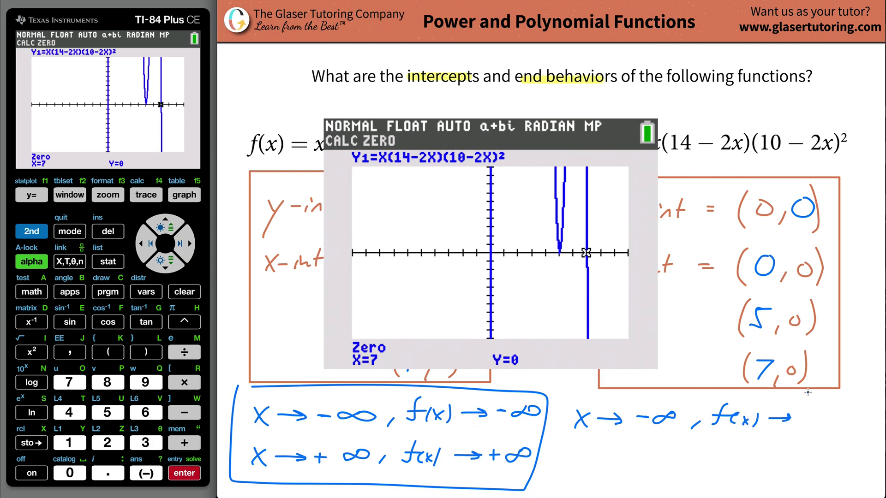
left_click_drag(806, 416, 819, 416)
mouse_move(823, 416)
left_mouse_down()
mouse_move(842, 418)
mouse_move(850, 407)
left_mouse_up()
Write the second line x→+∞, f(x)→-∞ and box both end-behavior lines.
left_click_drag(579, 454, 591, 468)
mouse_move(591, 454)
left_mouse_down()
mouse_move(580, 469)
mouse_move(622, 460)
mouse_move(614, 466)
left_mouse_up()
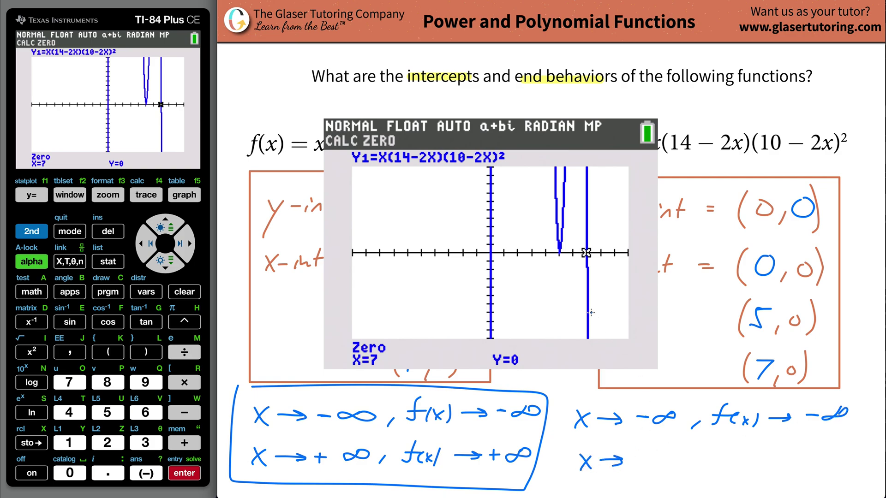
mouse_move(502, 249)
left_mouse_down()
mouse_move(580, 247)
mouse_move(591, 302)
left_mouse_up()
mouse_move(644, 450)
left_mouse_down()
mouse_move(645, 467)
mouse_move(650, 458)
left_mouse_up()
mouse_move(672, 456)
left_mouse_down()
mouse_move(664, 466)
mouse_move(687, 454)
mouse_move(701, 471)
left_mouse_up()
mouse_move(739, 445)
left_mouse_down()
mouse_move(729, 469)
mouse_move(751, 454)
left_mouse_up()
mouse_move(745, 453)
left_mouse_down()
mouse_move(742, 468)
mouse_move(753, 466)
left_mouse_up()
mouse_move(764, 454)
left_mouse_down()
mouse_move(760, 471)
mouse_move(801, 456)
mouse_move(795, 464)
left_mouse_up()
left_click_drag(596, 301, 576, 391)
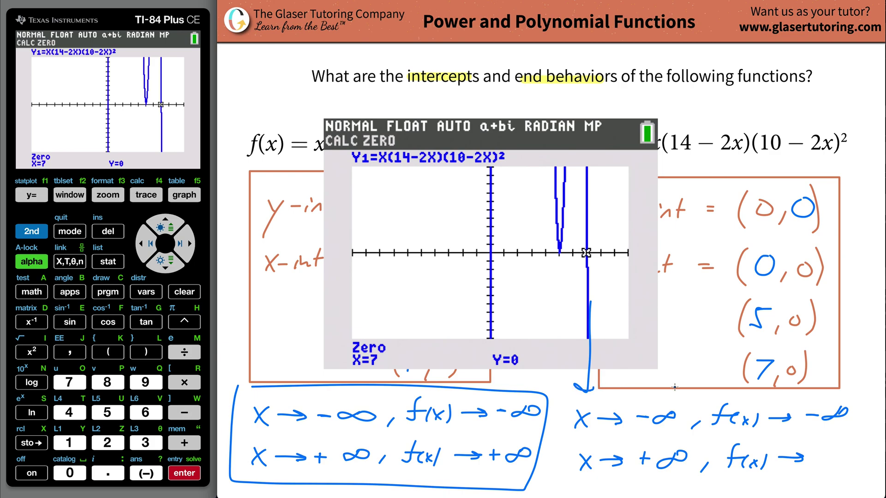
left_click_drag(831, 462, 852, 456)
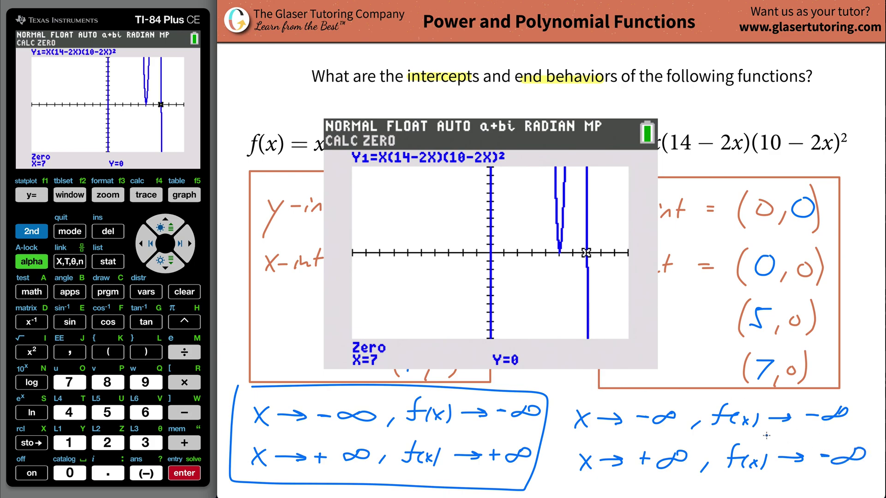
mouse_move(571, 395)
left_mouse_down()
mouse_move(728, 485)
mouse_move(852, 393)
mouse_move(564, 396)
left_mouse_up()
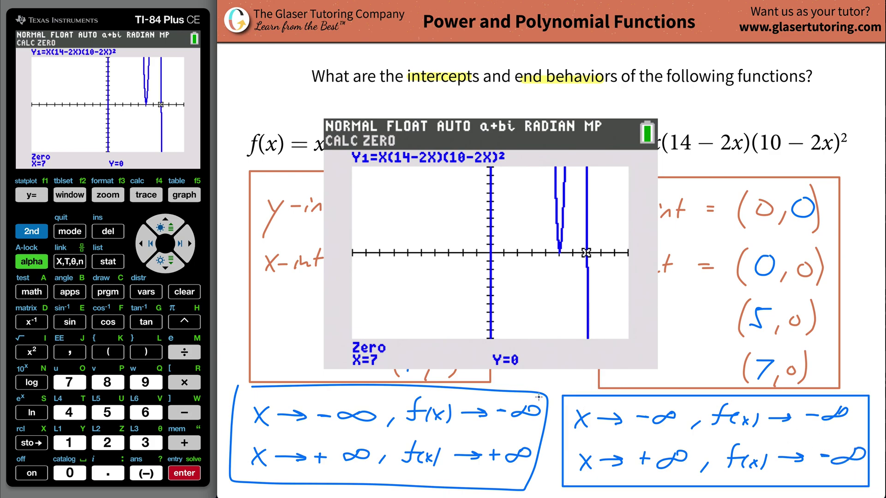